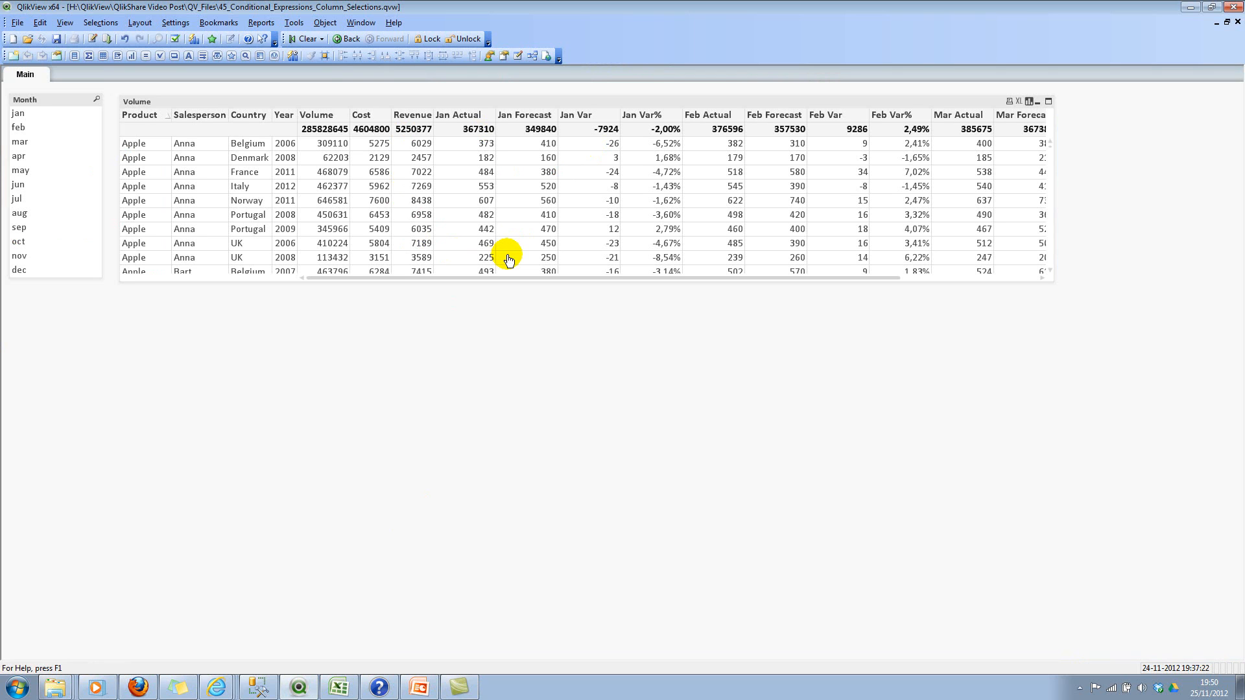
Inspect the fields of the Data and Months tables in the table viewer, and return to the sheet
left_click(571, 378)
key("ctrl+t")
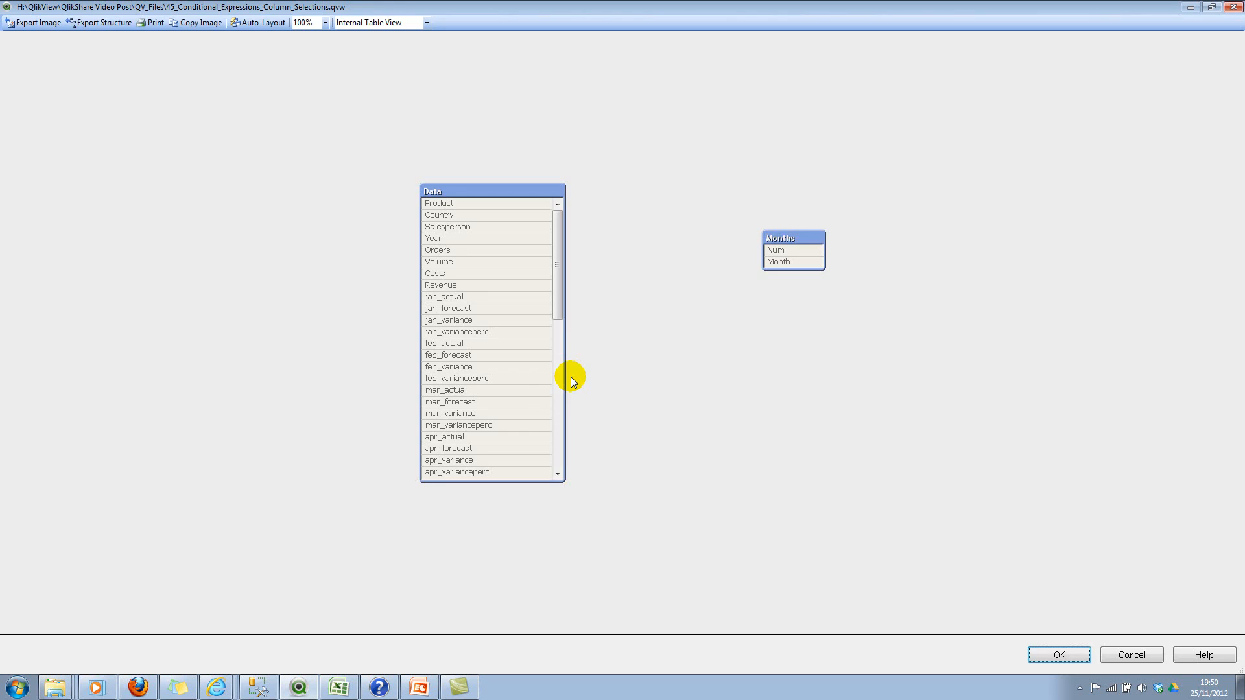
mouse_move(464, 203)
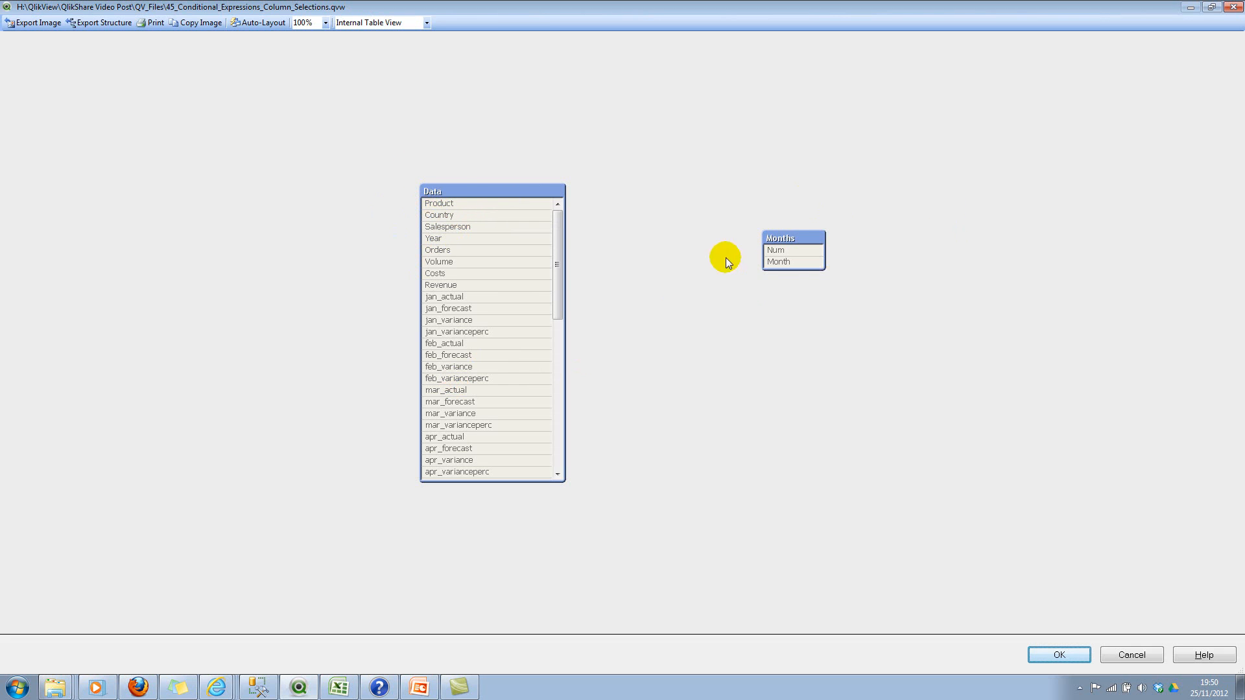
mouse_move(793, 255)
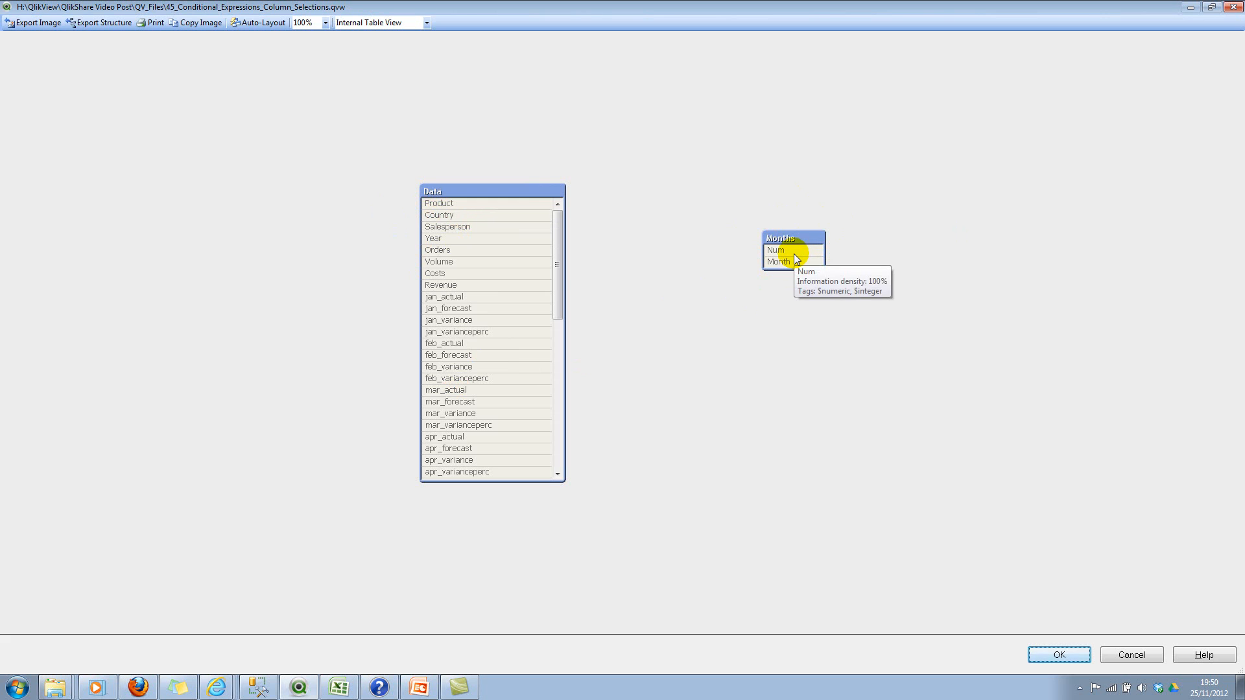
left_click(1058, 656)
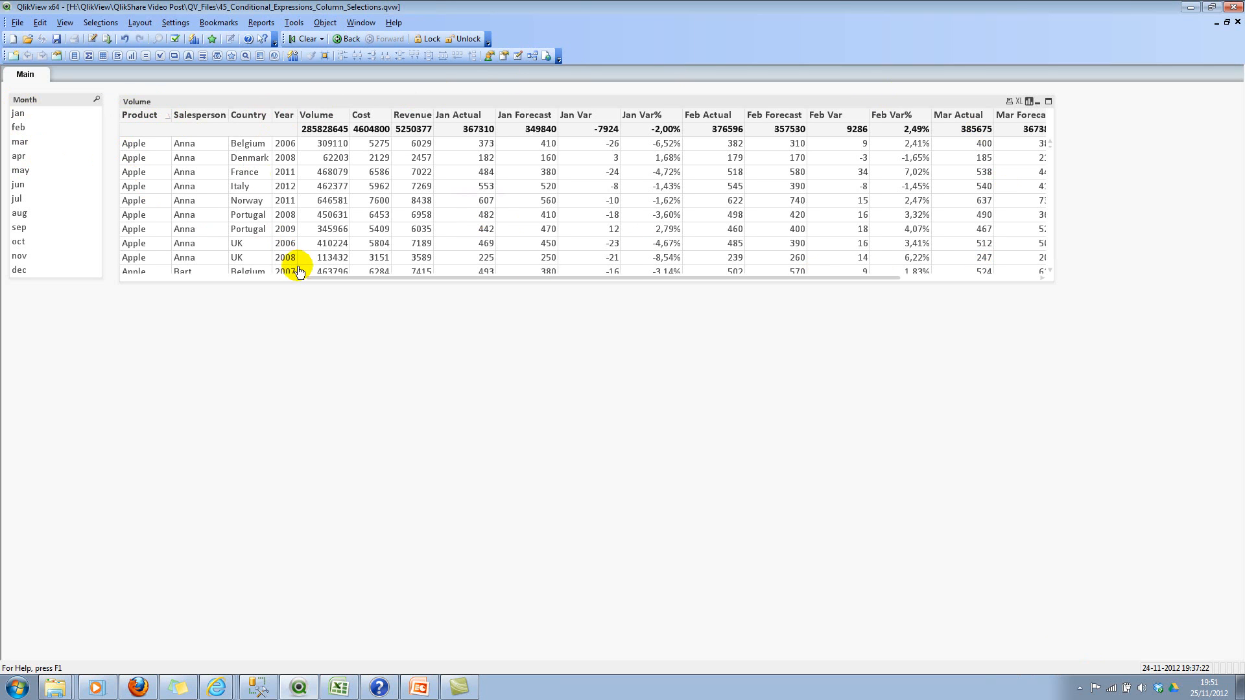
Open the Volume chart's properties and examine its Cost, Revenue and January expressions and its used dimensions
right_click(536, 100)
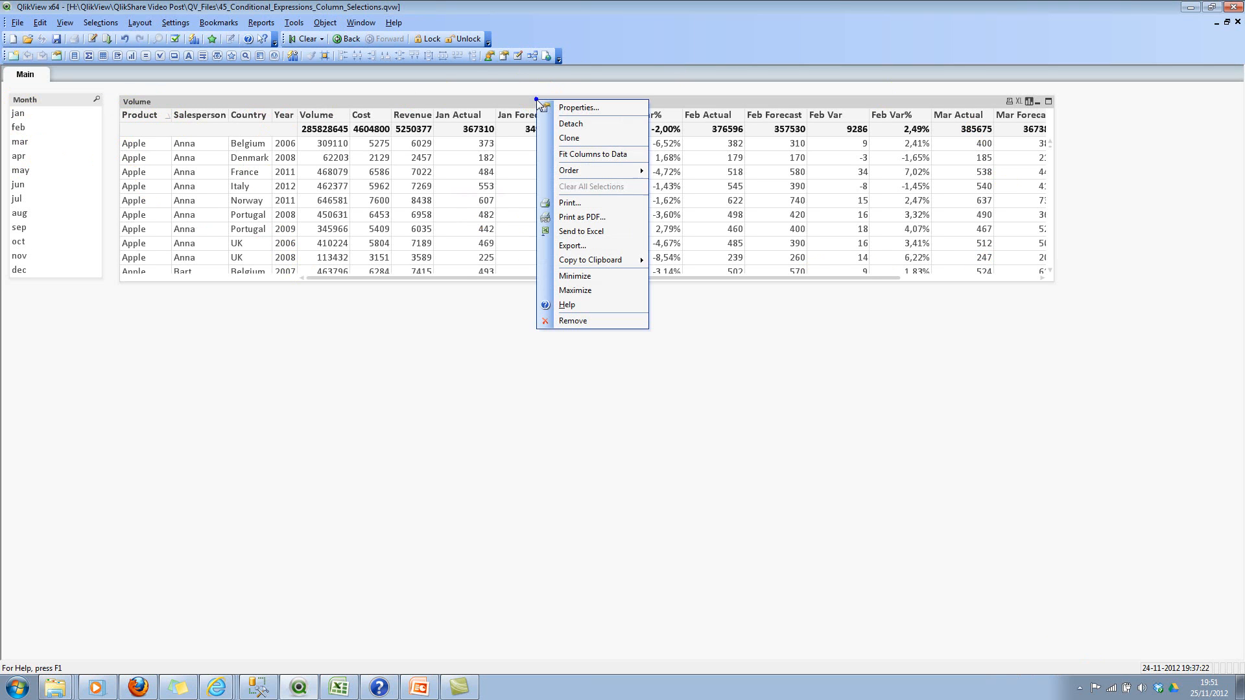
left_click(573, 108)
left_click(577, 183)
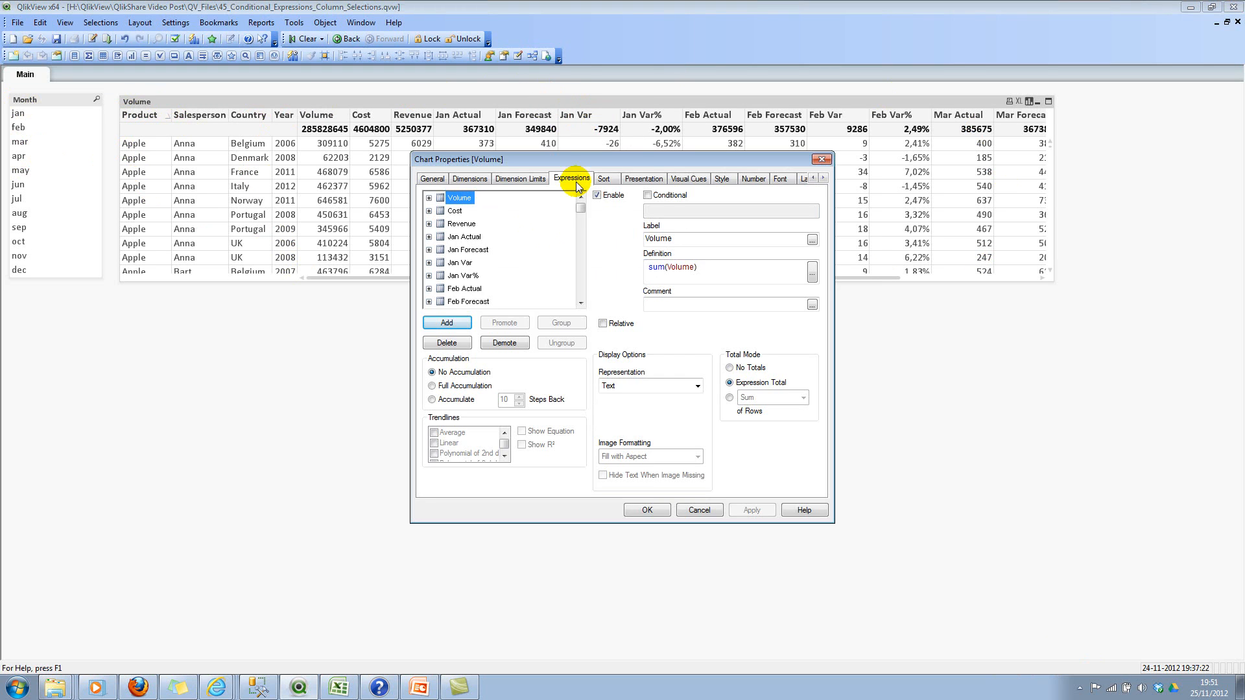
left_click(464, 238)
left_click(469, 250)
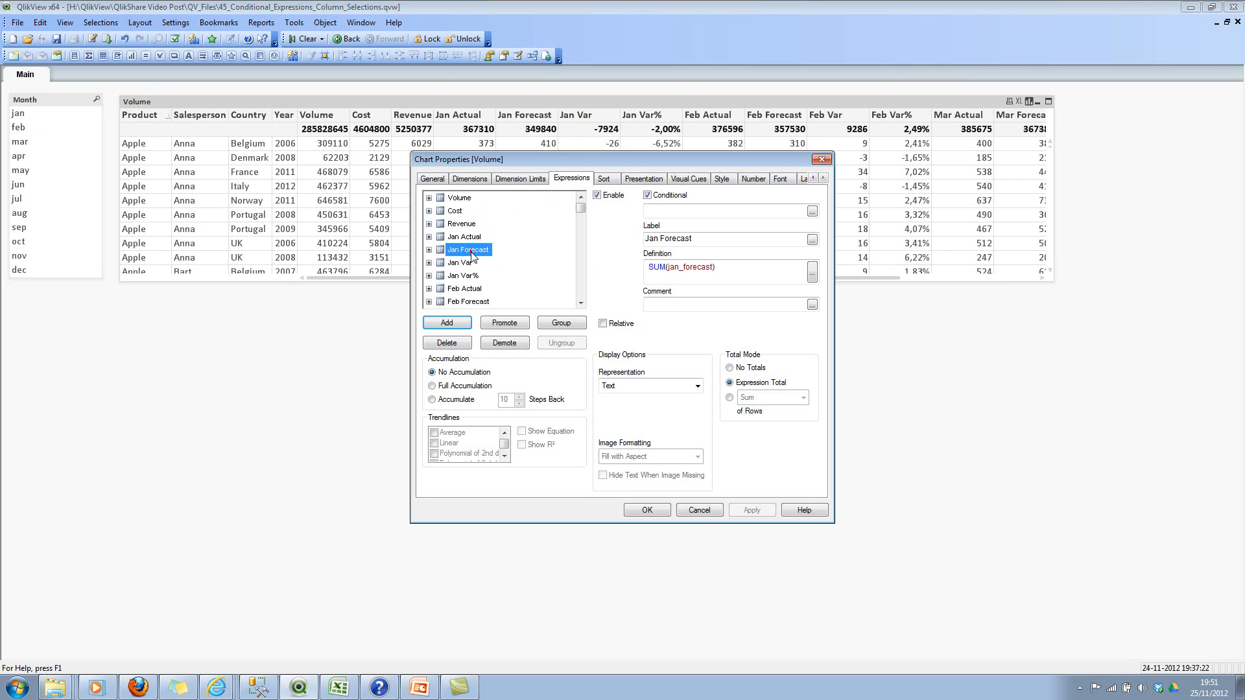
left_click(456, 210)
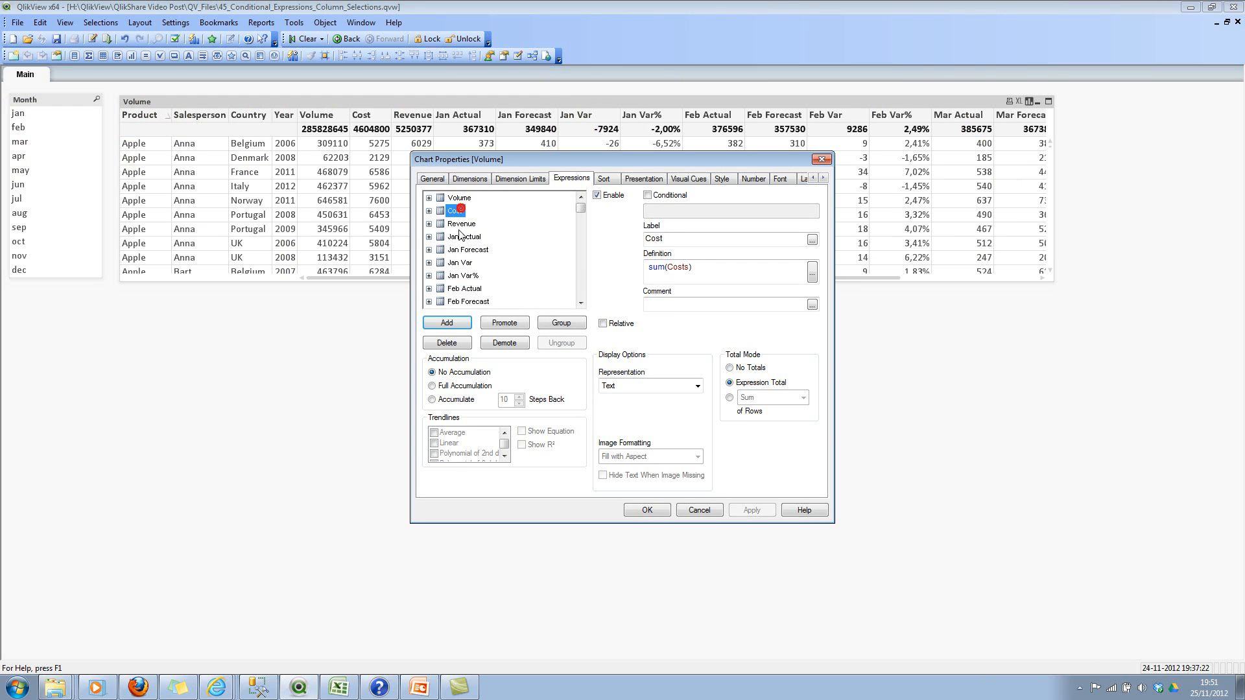
left_click(461, 224)
left_click(476, 178)
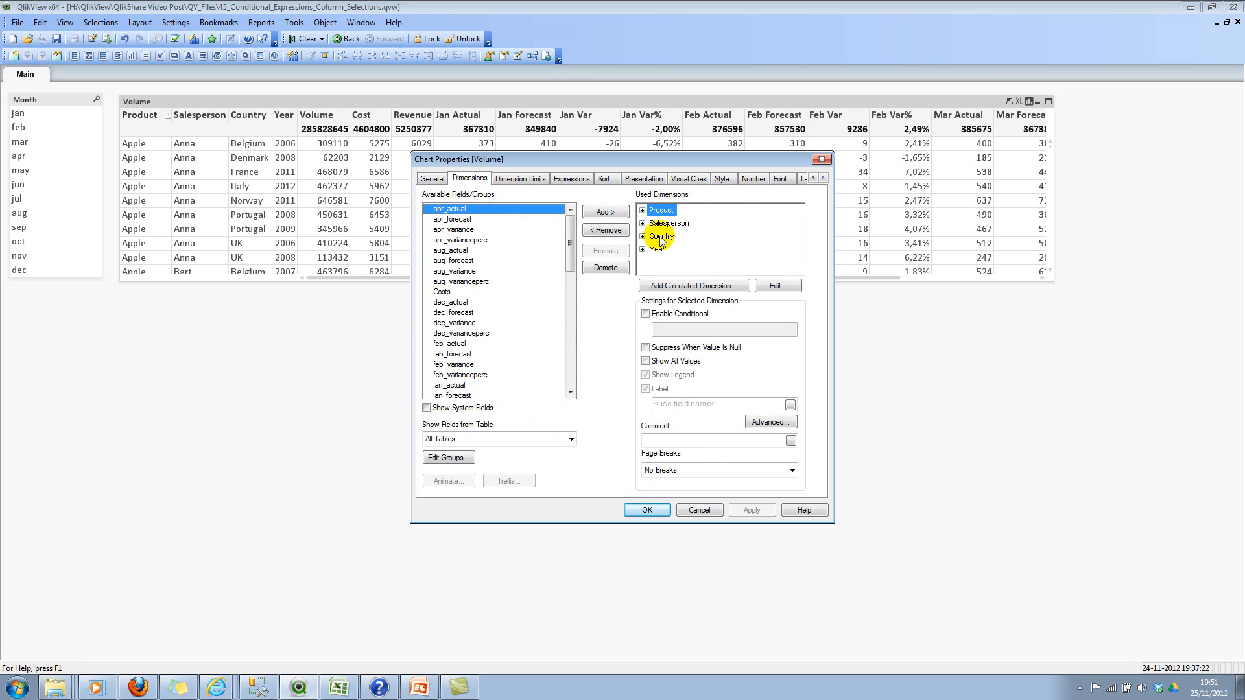
Examine the chart's expression definitions from Jan Actual through Feb Actual, and look through the rest of the expression list
left_click(571, 180)
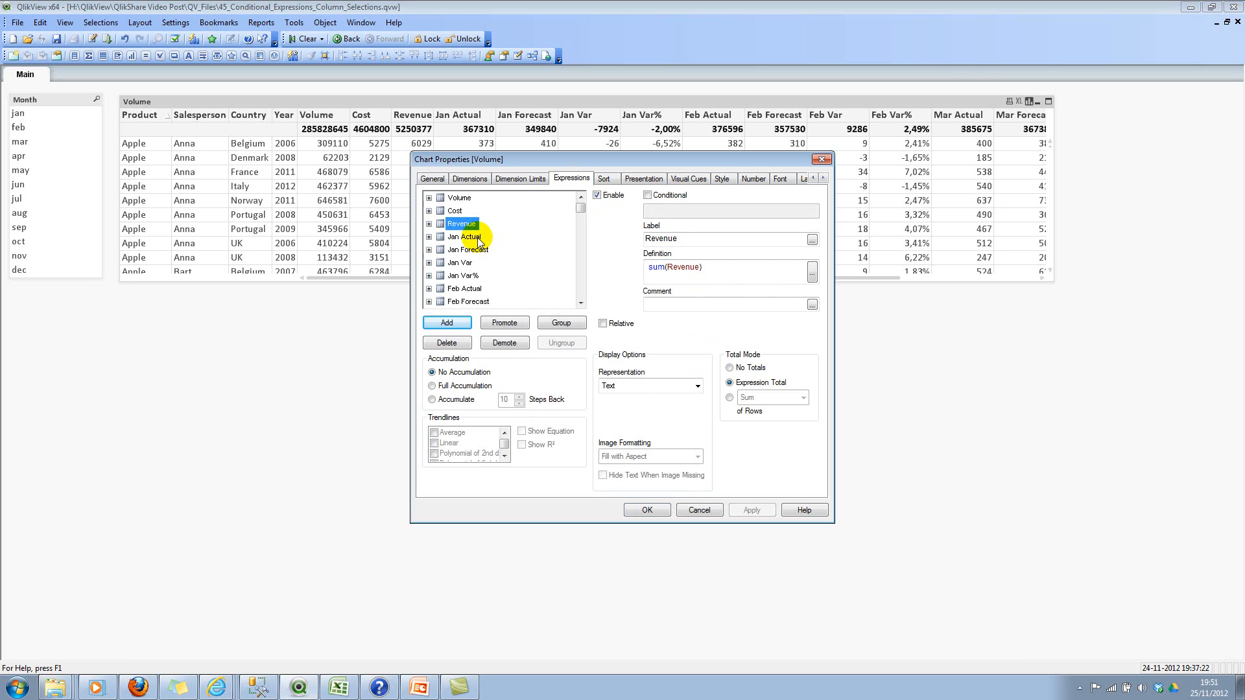
left_click(469, 236)
left_click(465, 250)
left_click(461, 263)
left_click(467, 237)
left_click(472, 254)
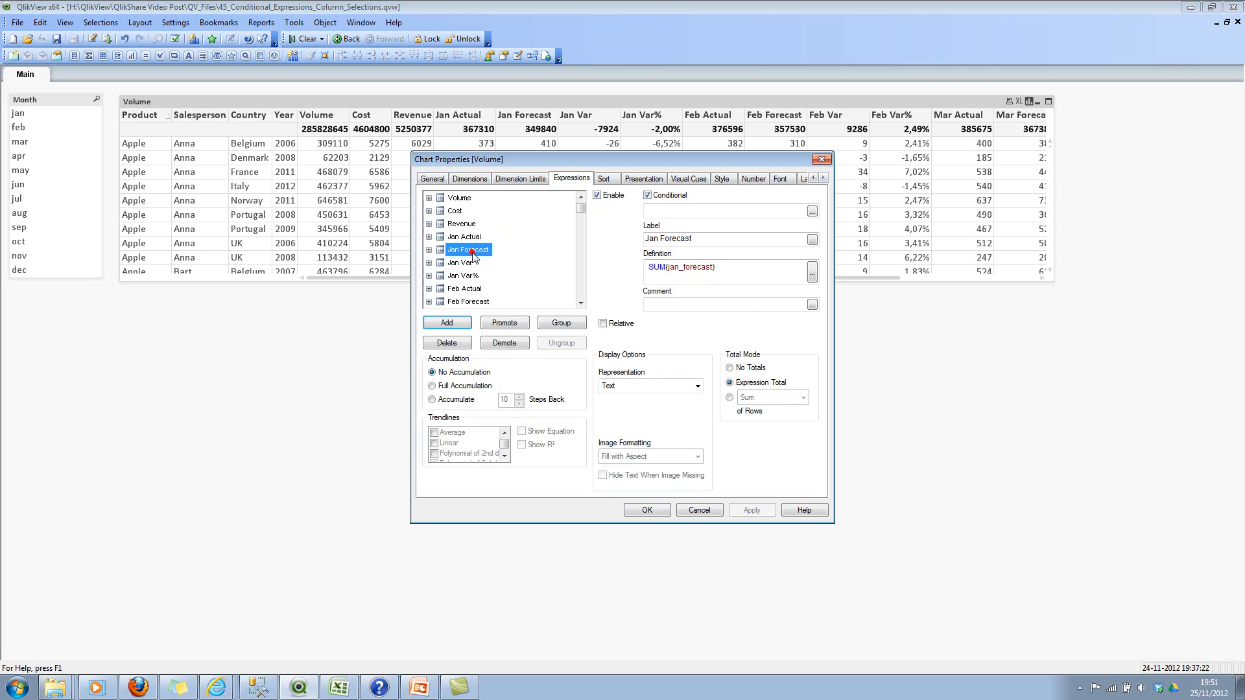
left_click(473, 263)
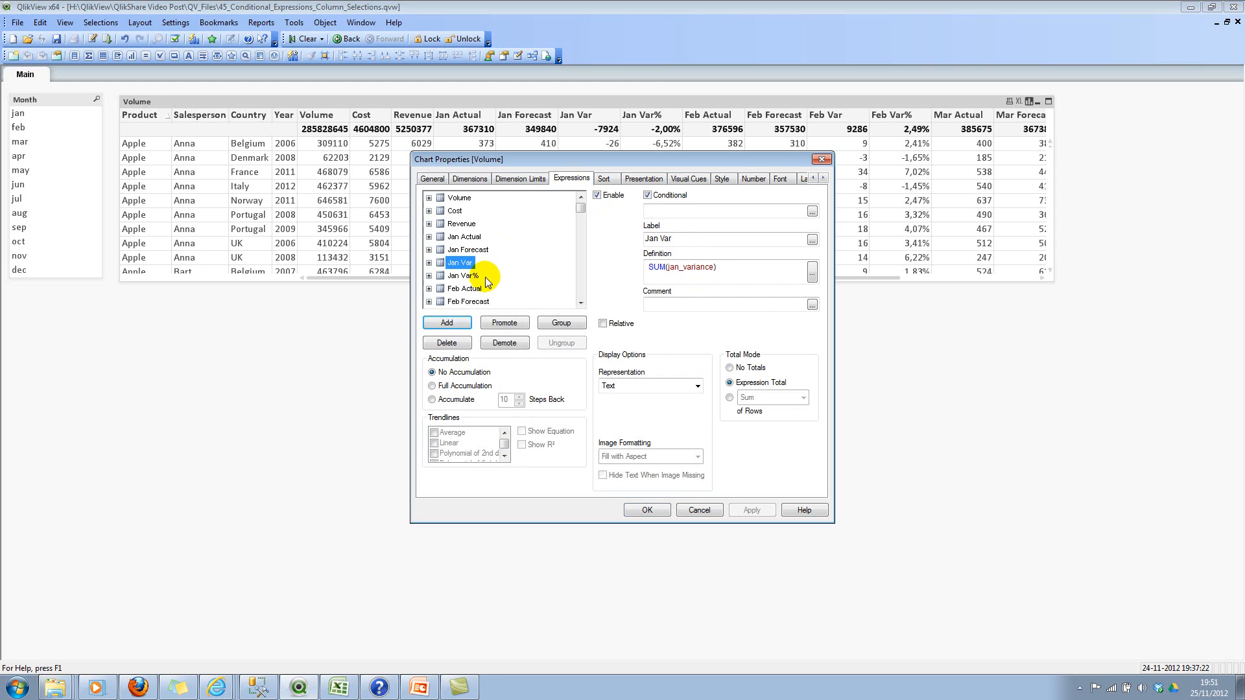
left_click(469, 276)
left_click(471, 287)
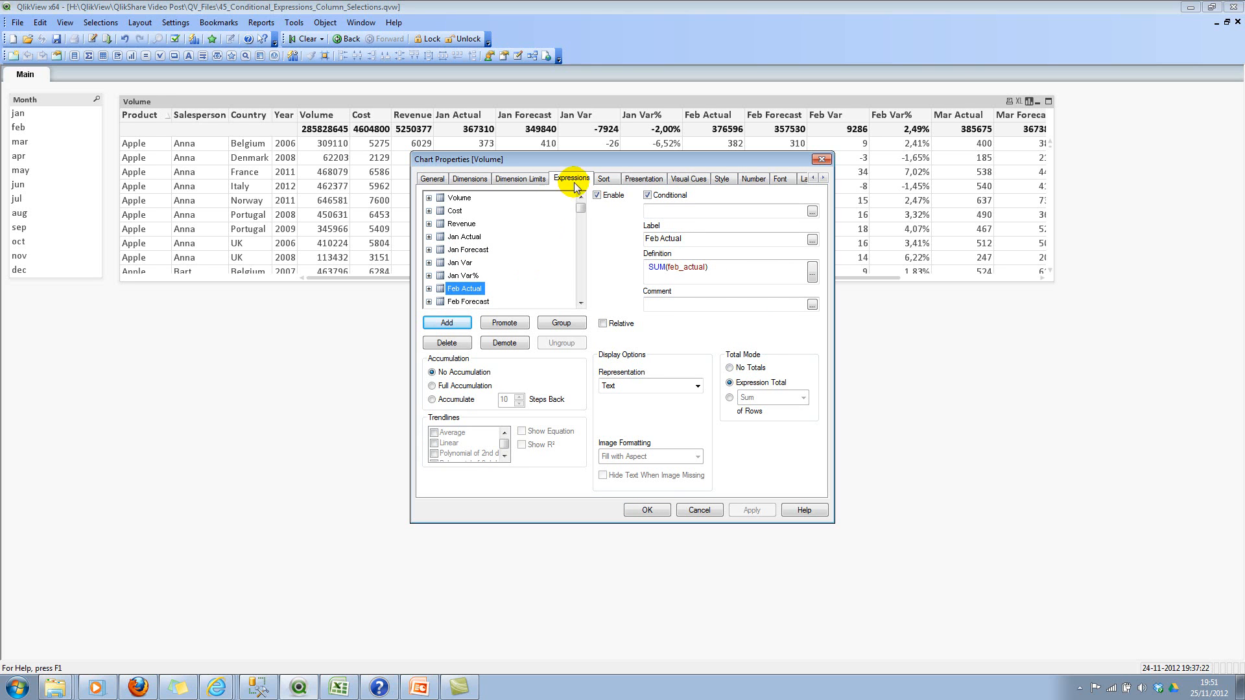
left_click_drag(580, 207, 579, 295)
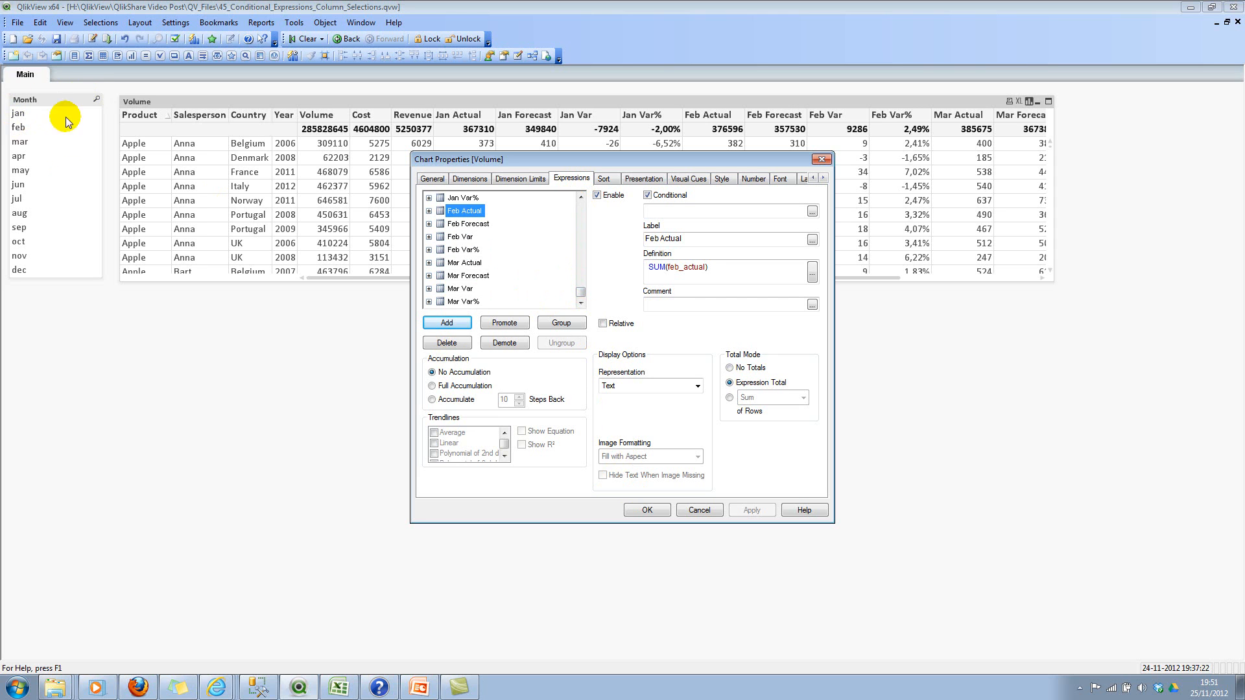
left_click(580, 196)
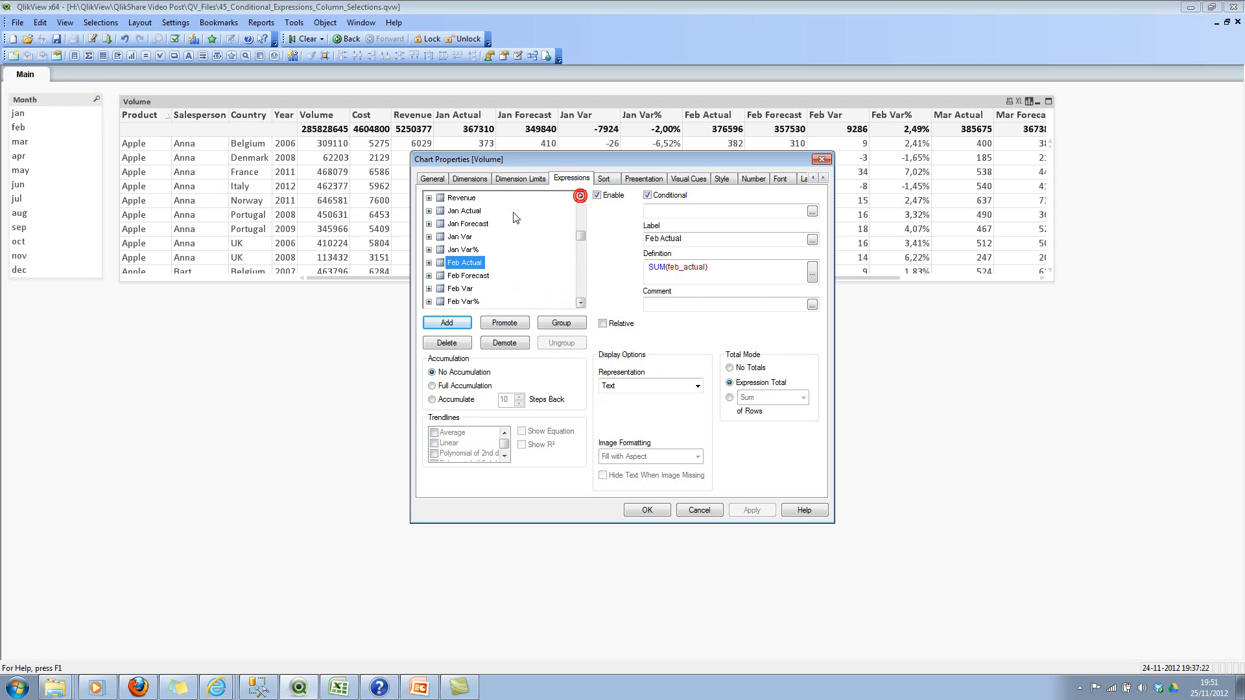
left_click(580, 195)
Start the conditional expression for Jan Actual with Concat(Month, ' / ')
left_click(464, 224)
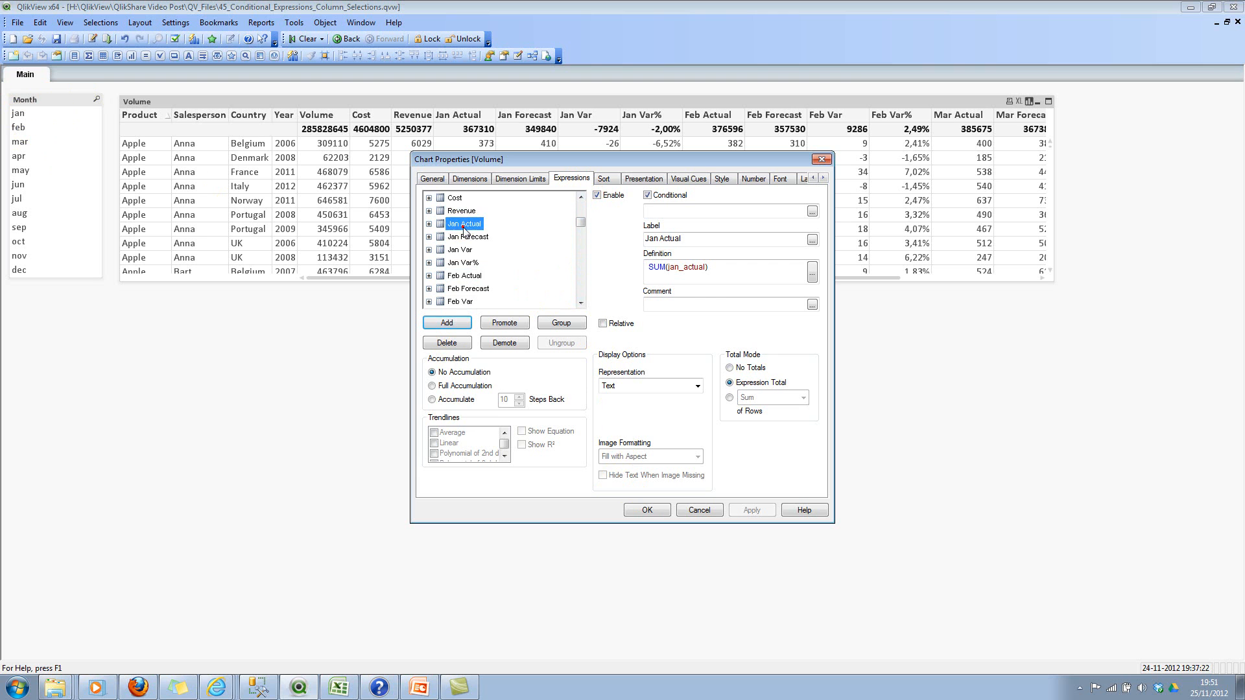
left_click(668, 210)
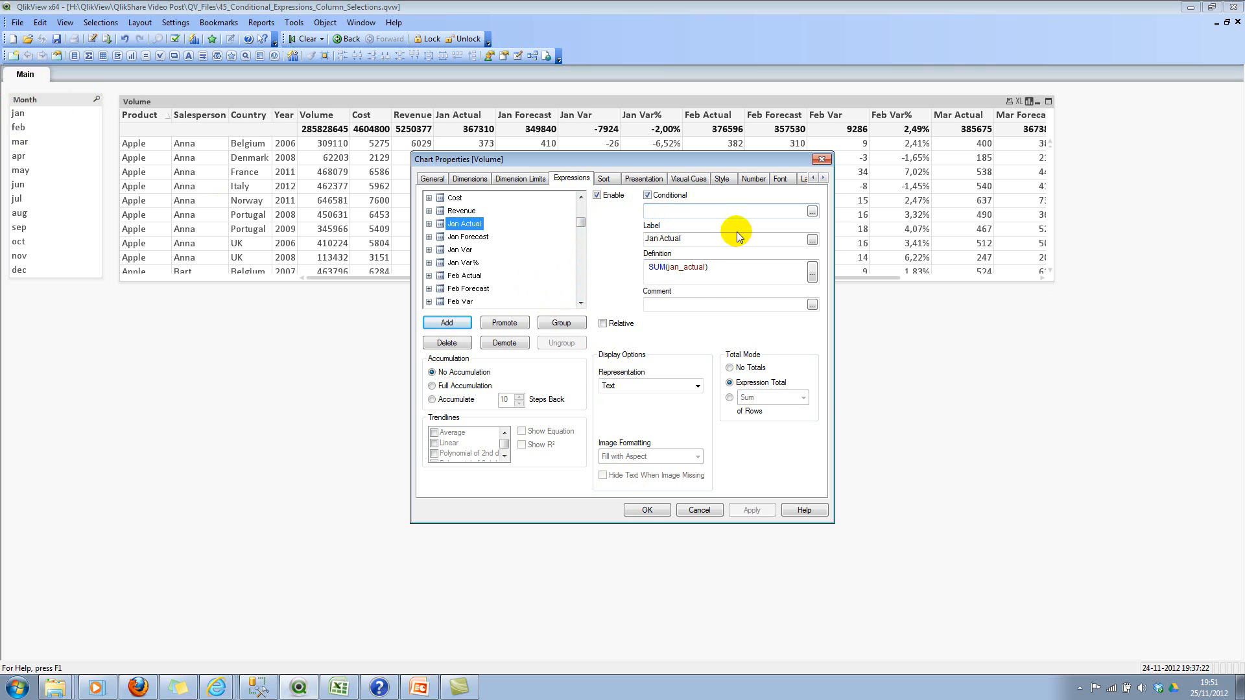
left_click(811, 213)
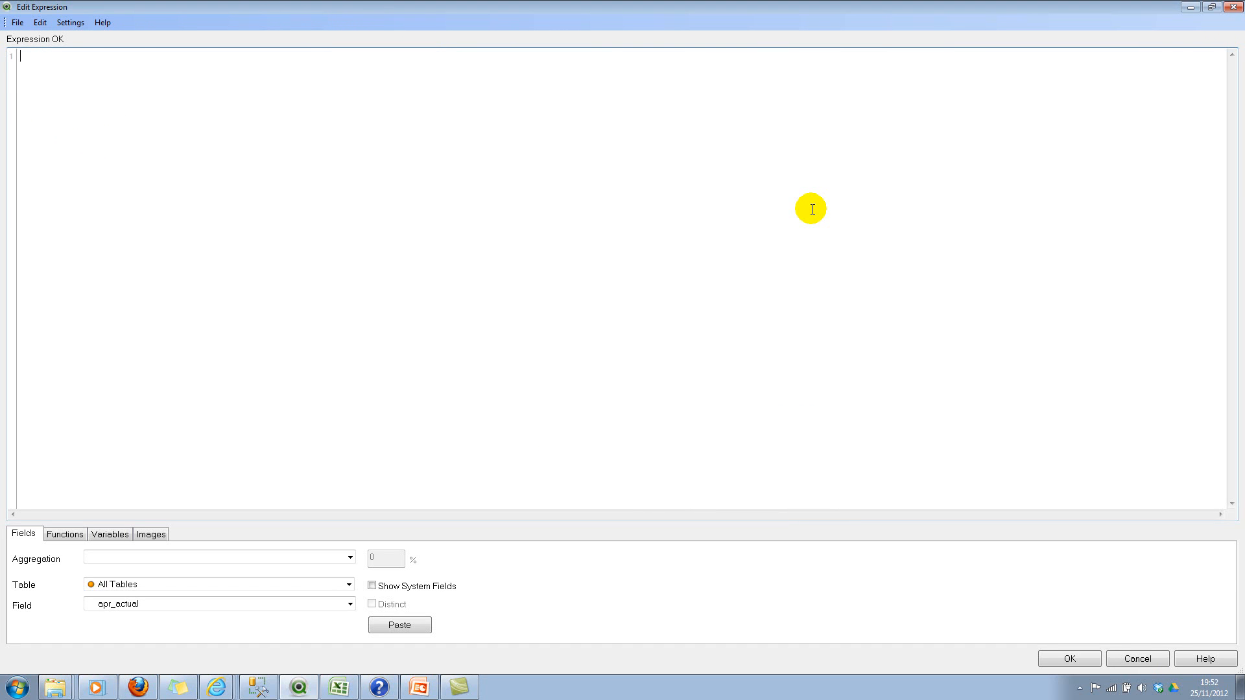
type("Con")
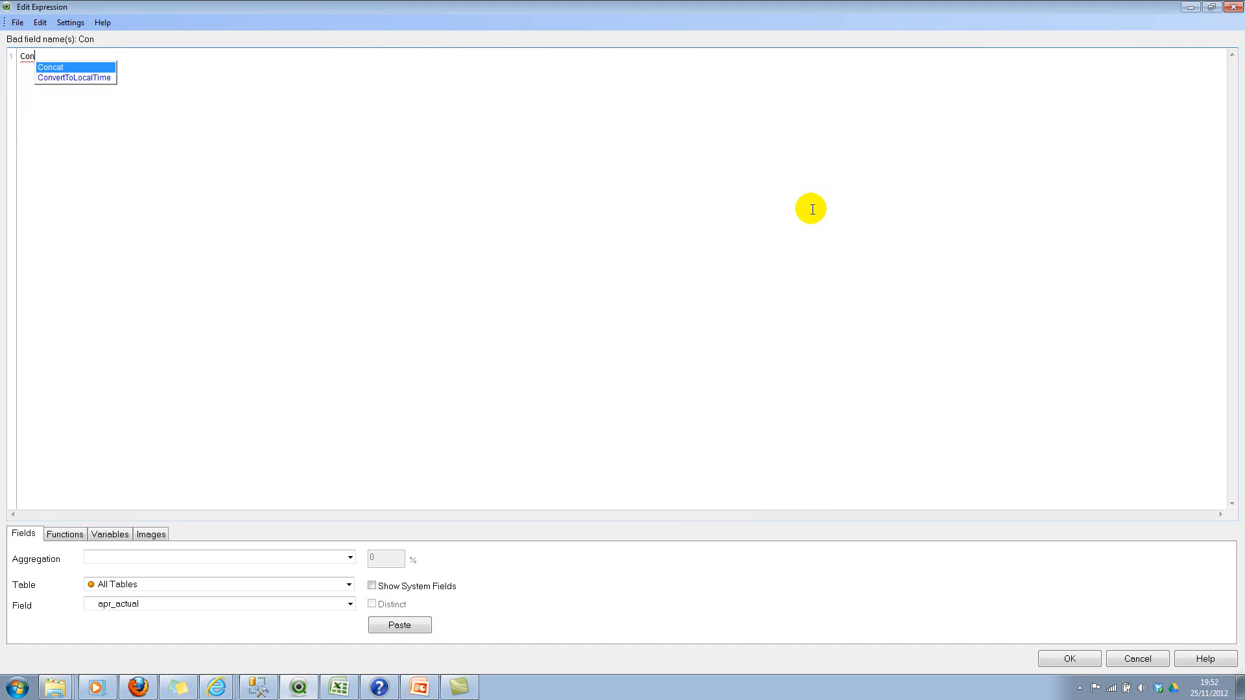
type("cat(")
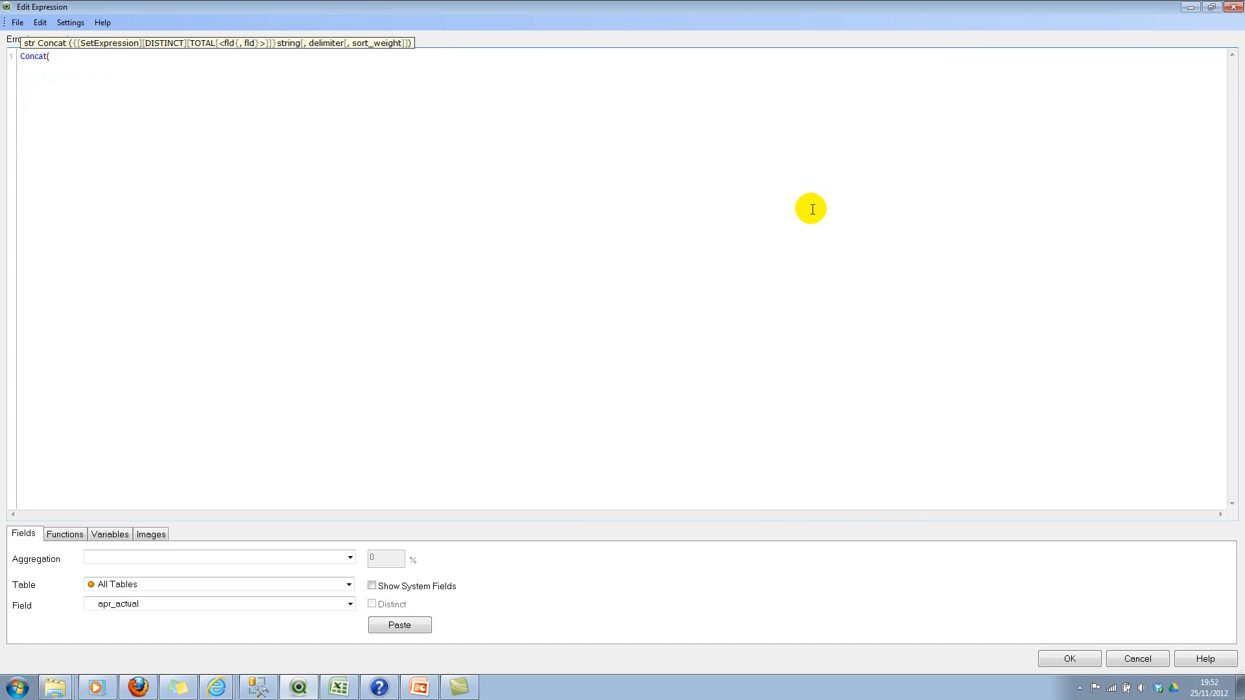
type("Month")
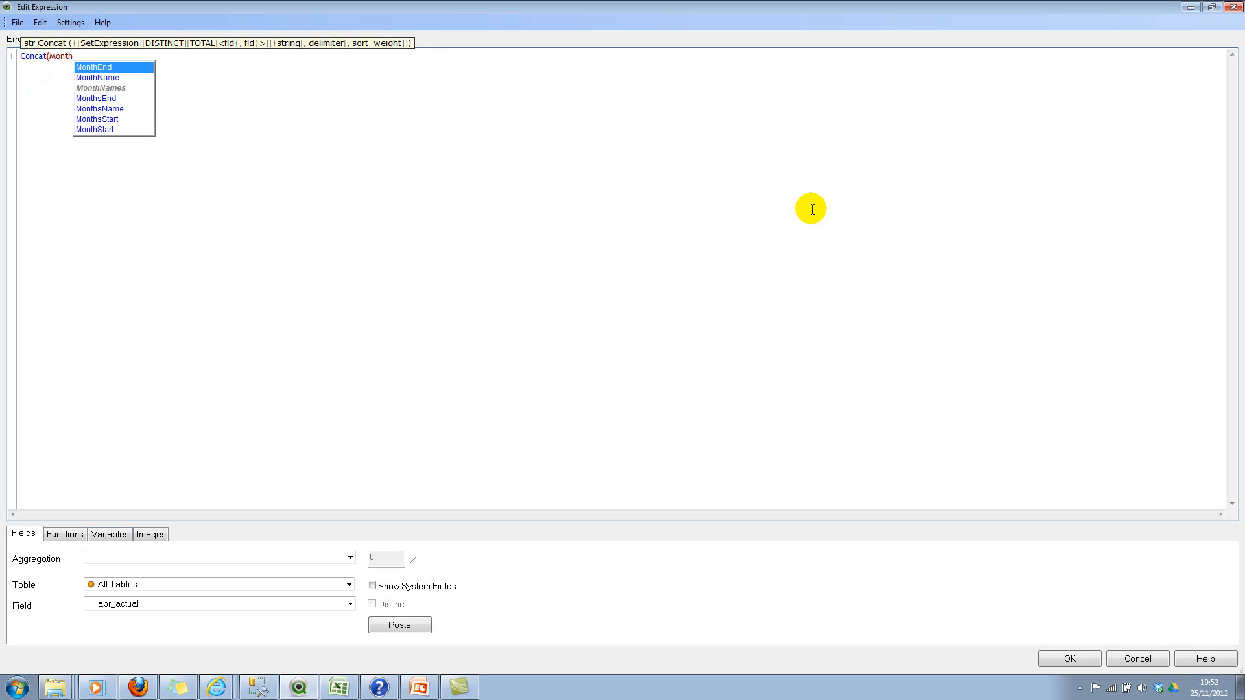
type(", ' /")
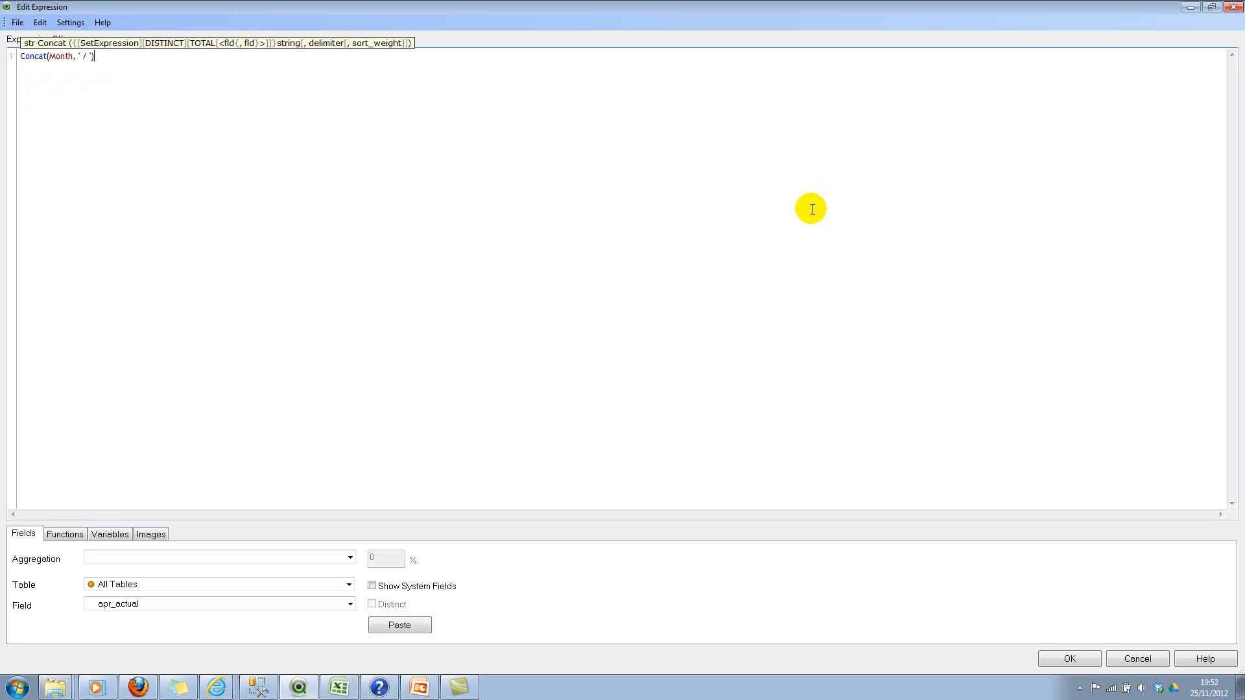
Extend the Jan Actual condition to WildMatch(Concat(Month, ' / '), '*jan*'), copy the full expression, and accept the chart properties
key("Home")
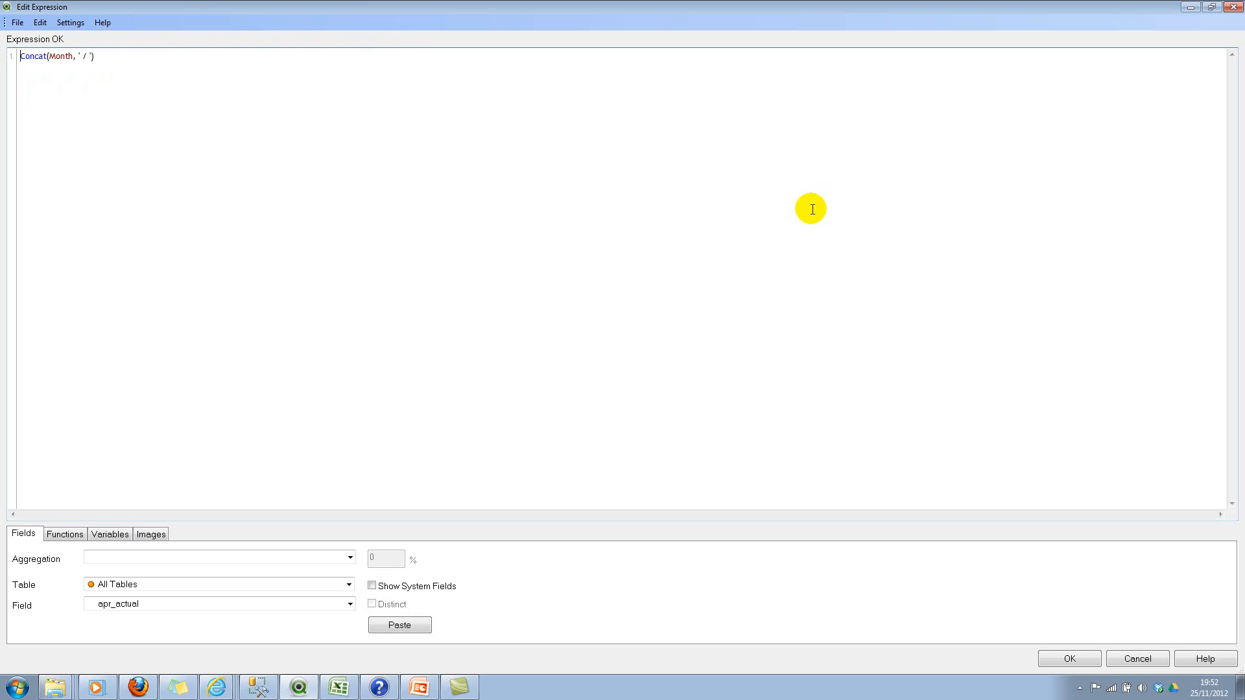
type("WildMatch")
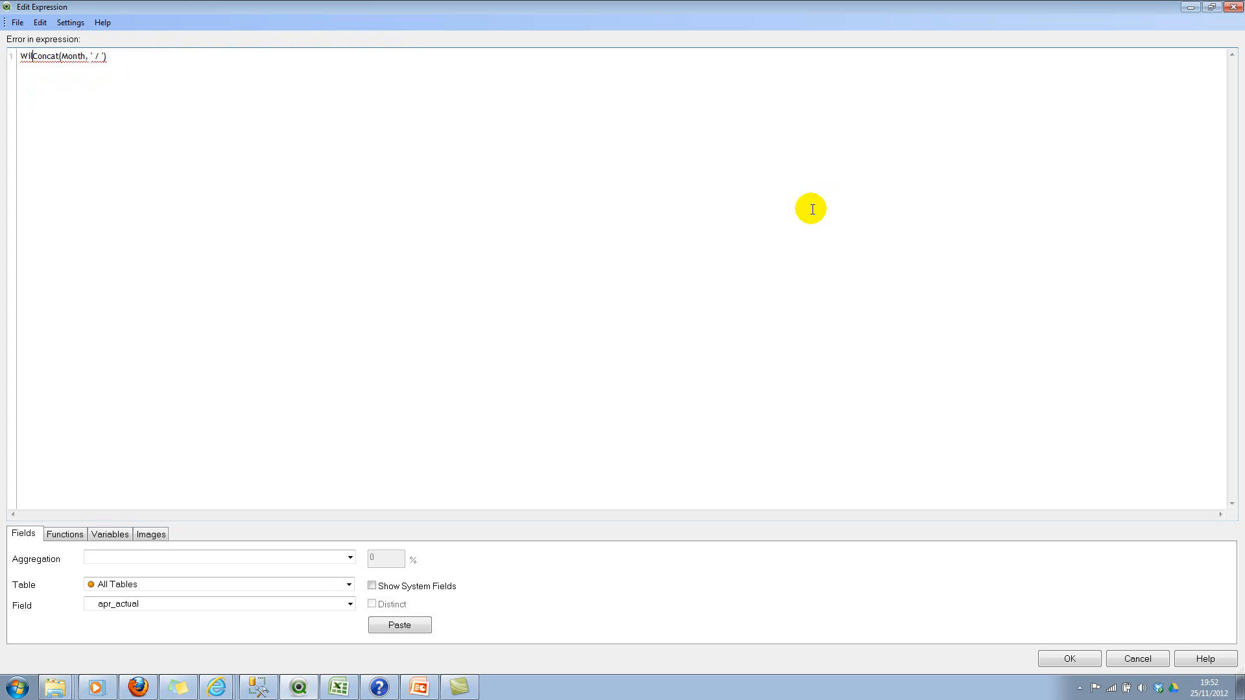
type("(")
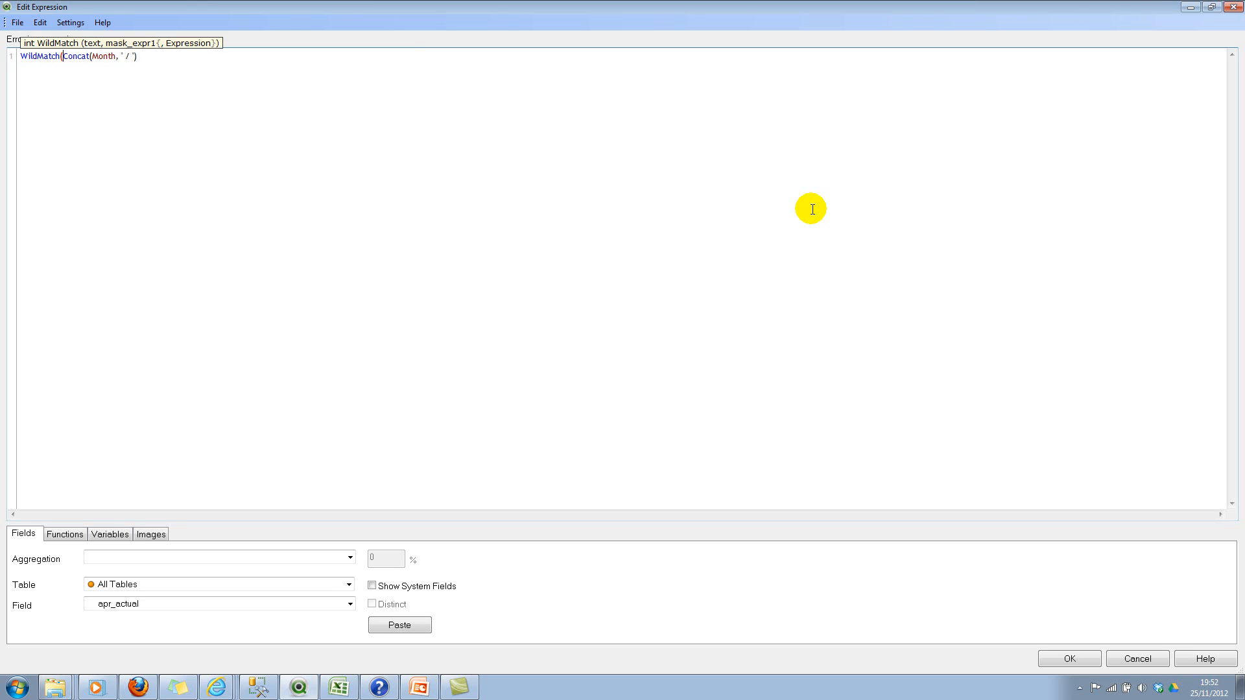
key("BackSpace")
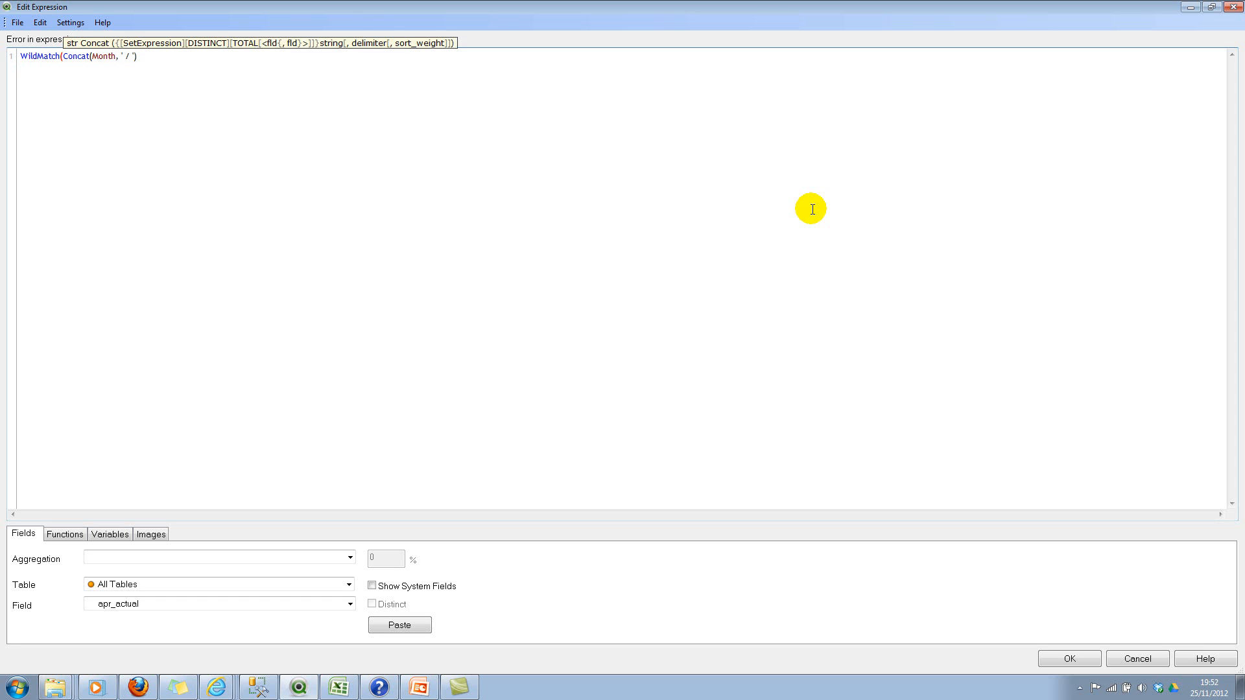
type(", '*jan*")
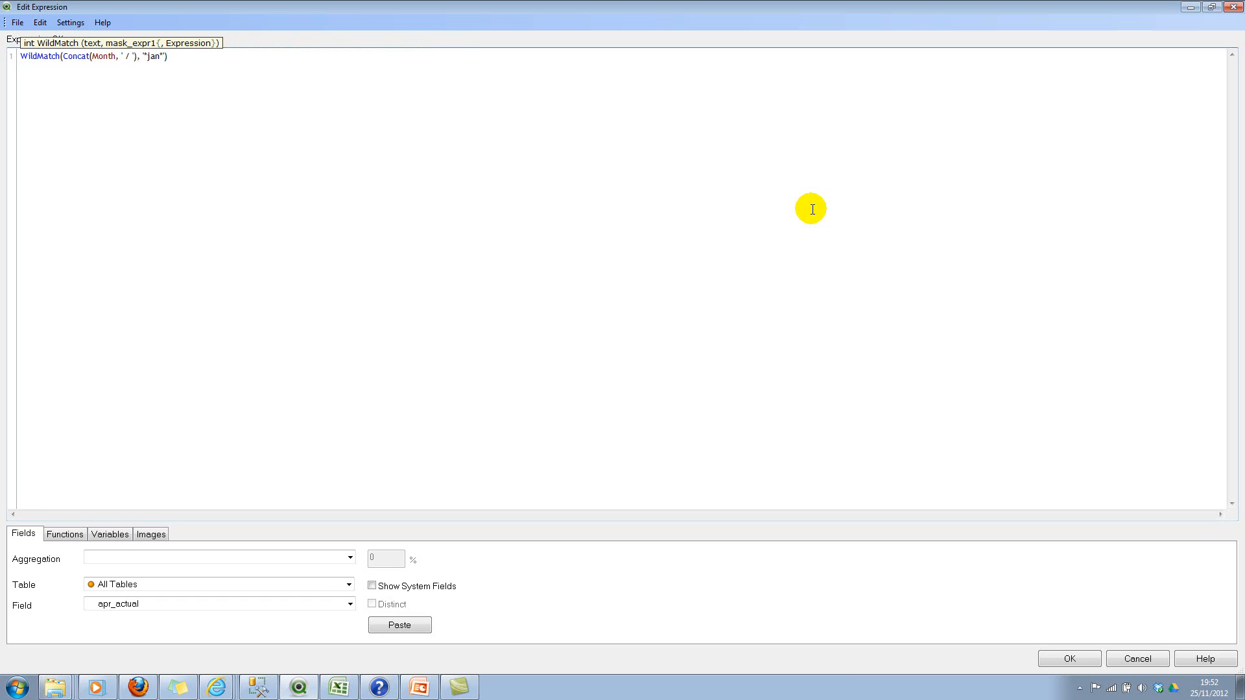
key("ctrl+a")
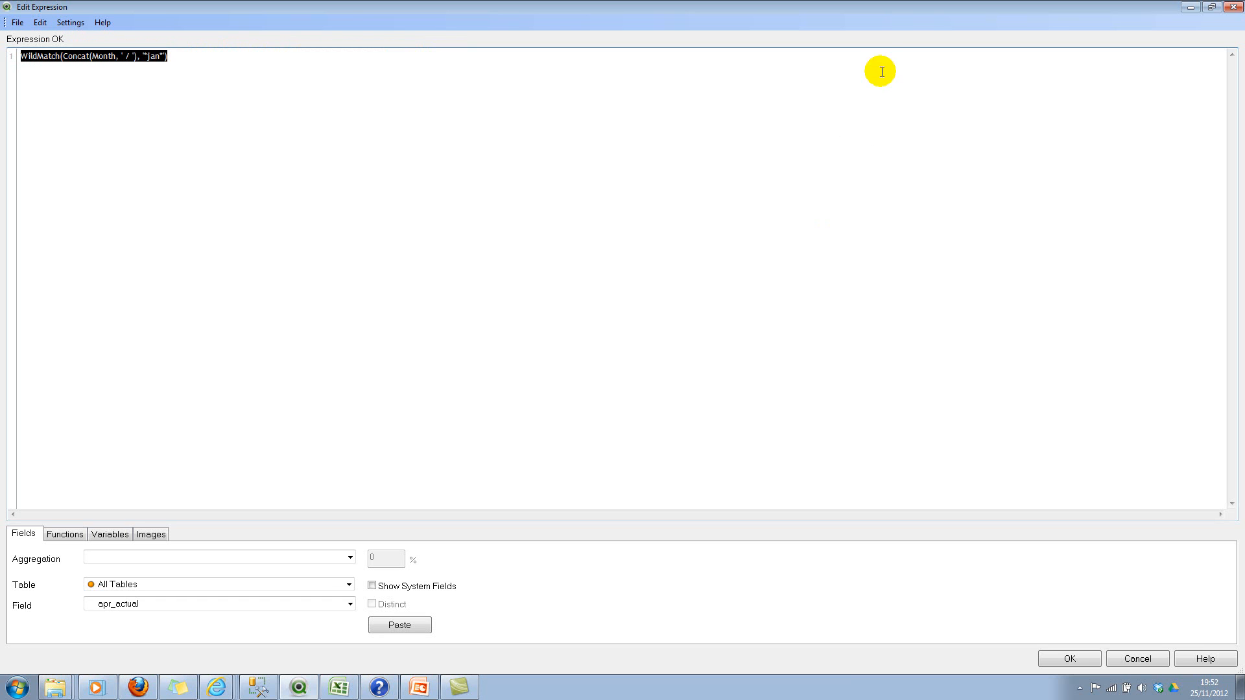
left_click(1063, 656)
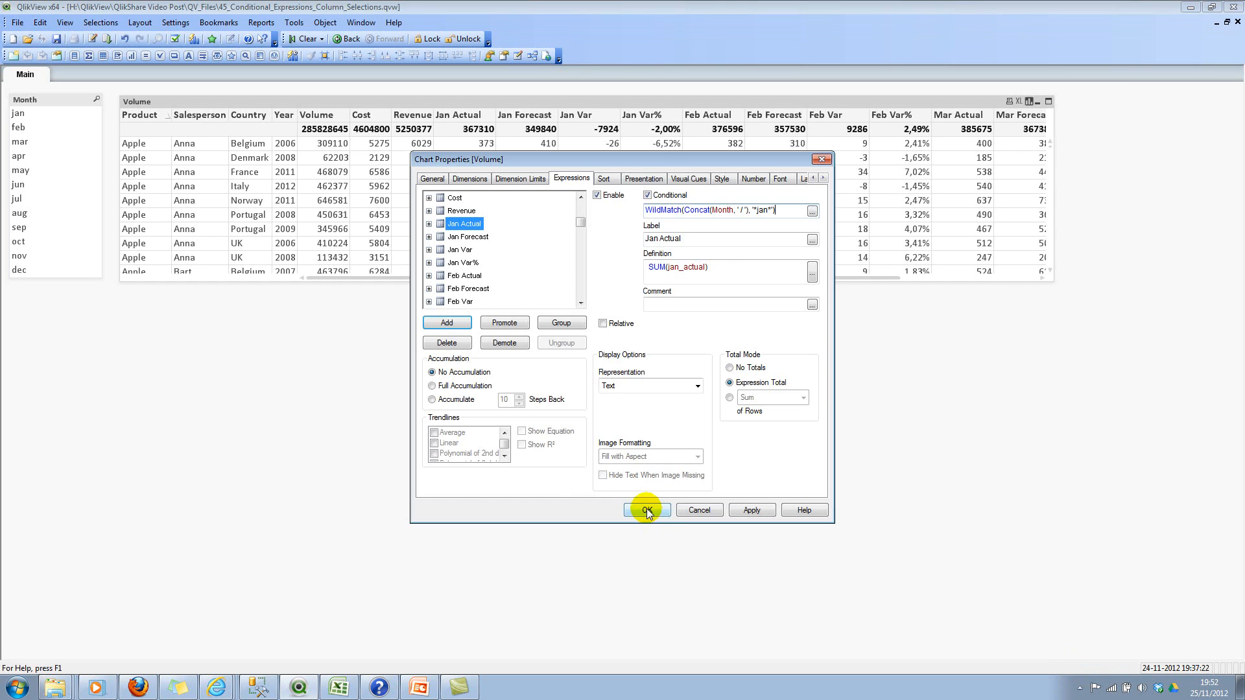
left_click(645, 509)
Add a text object below the chart with the text =WildMatch(Concat(Month, ' / '), '*jan*') and widen it
right_click(546, 413)
mouse_move(641, 450)
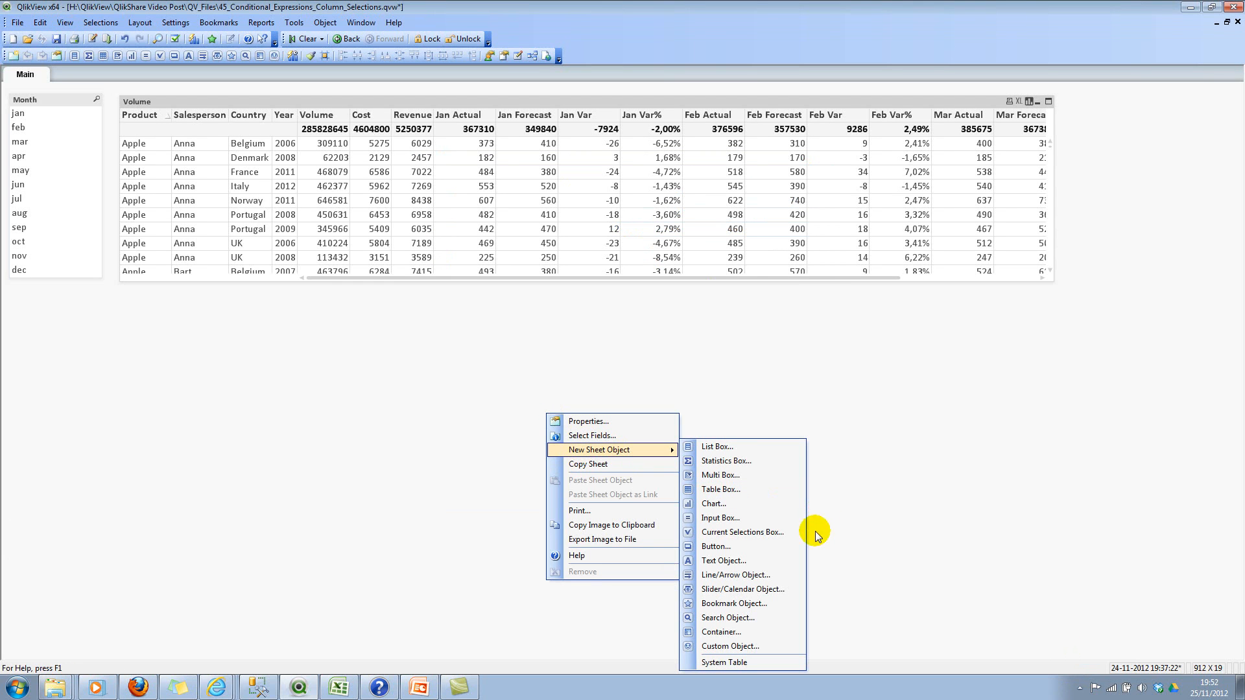
left_click(742, 562)
type("=WildMatch(Concat(Month, ' / '), '*jan*')")
left_click(745, 497)
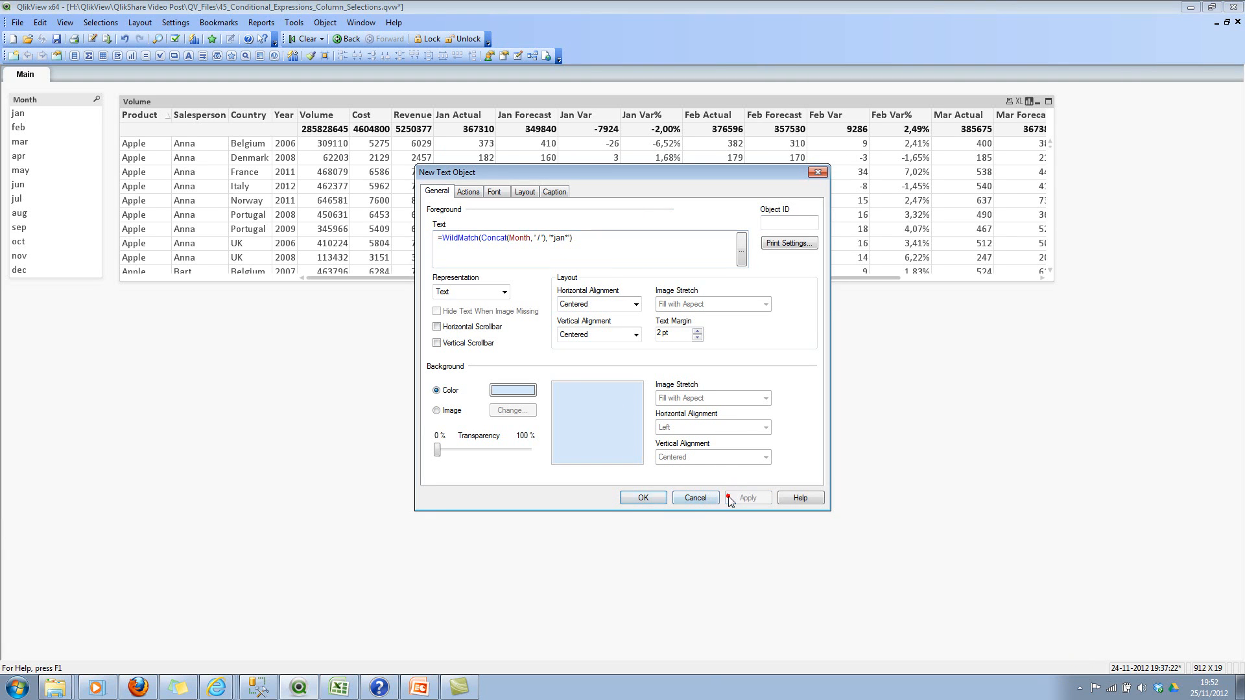
left_click(643, 498)
left_click_drag(639, 463, 723, 463)
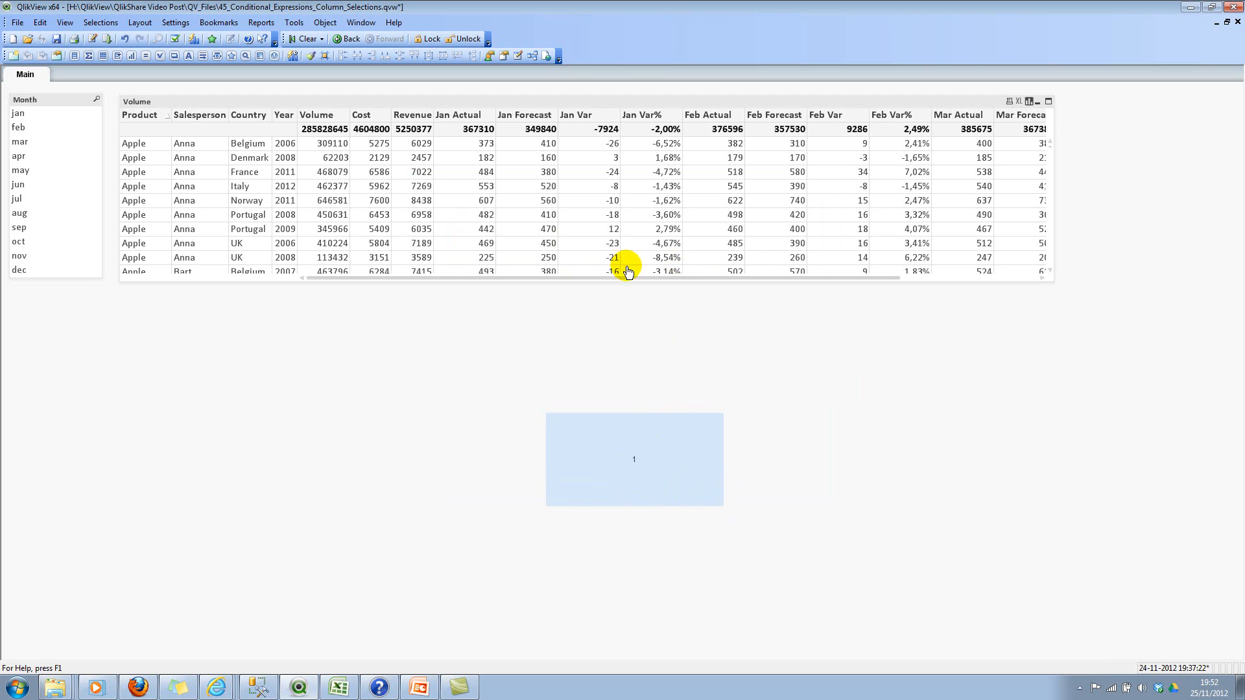
Reduce the text object's expression to =Concat(Month, ' / ') and accept its properties
right_click(652, 452)
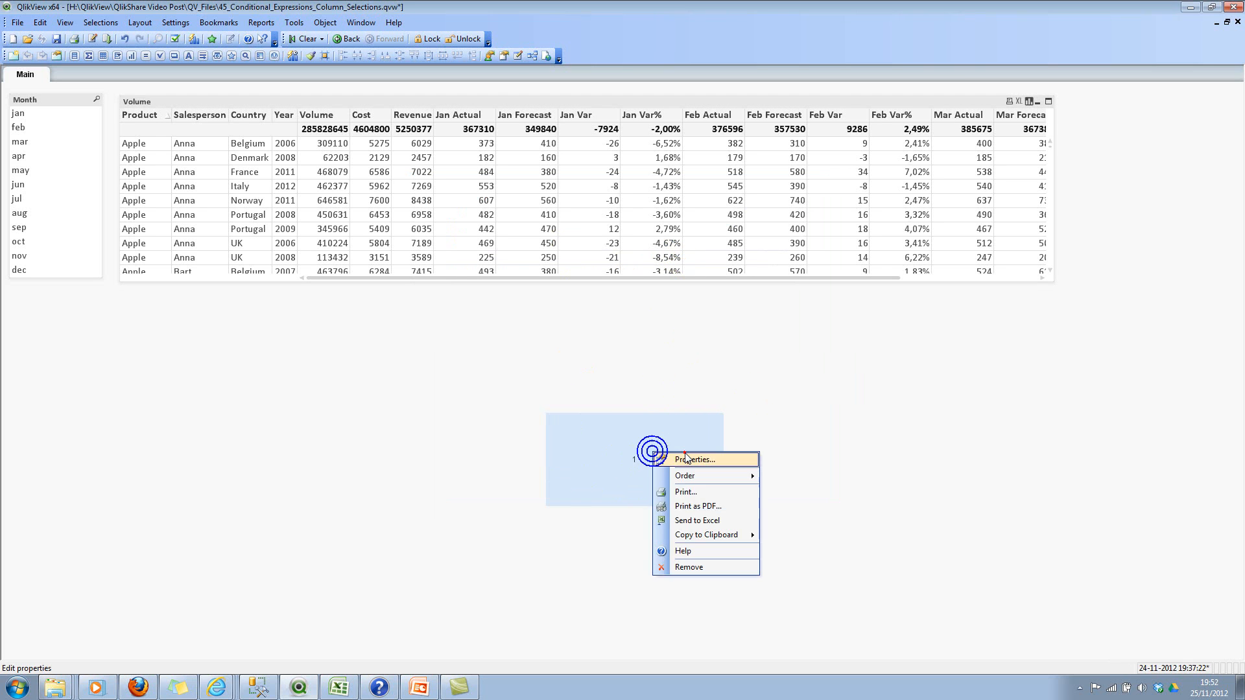
left_click(686, 458)
left_click(478, 240)
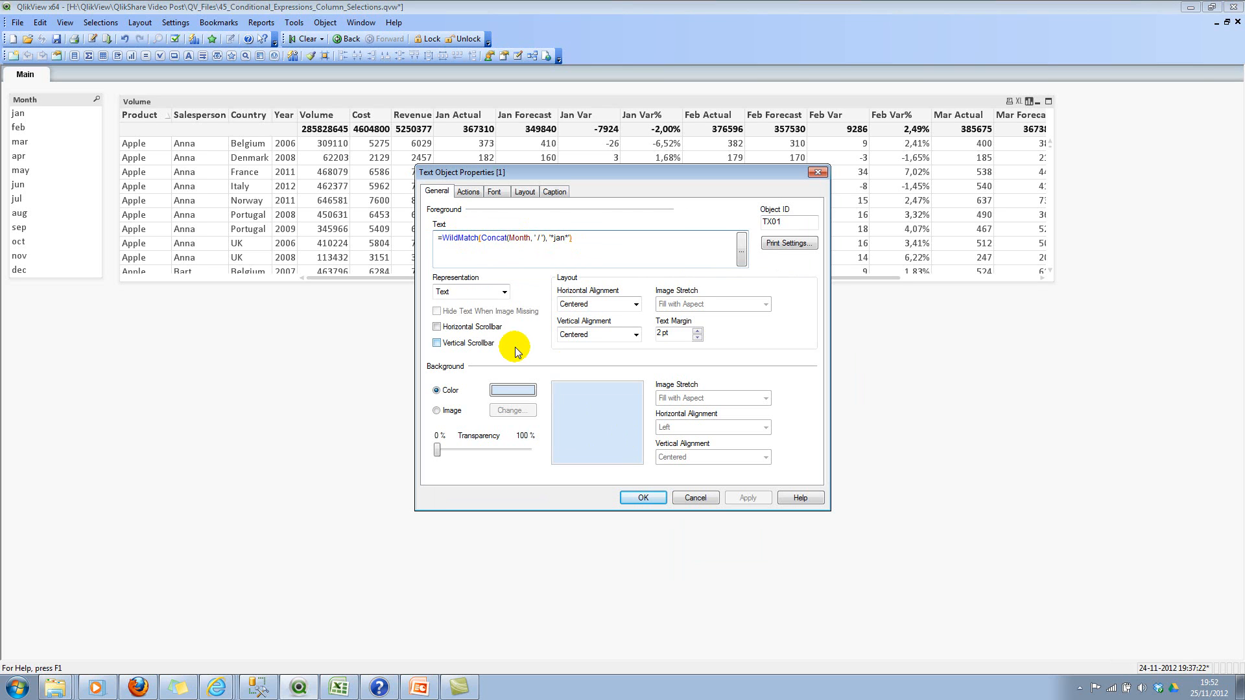
key("Right")
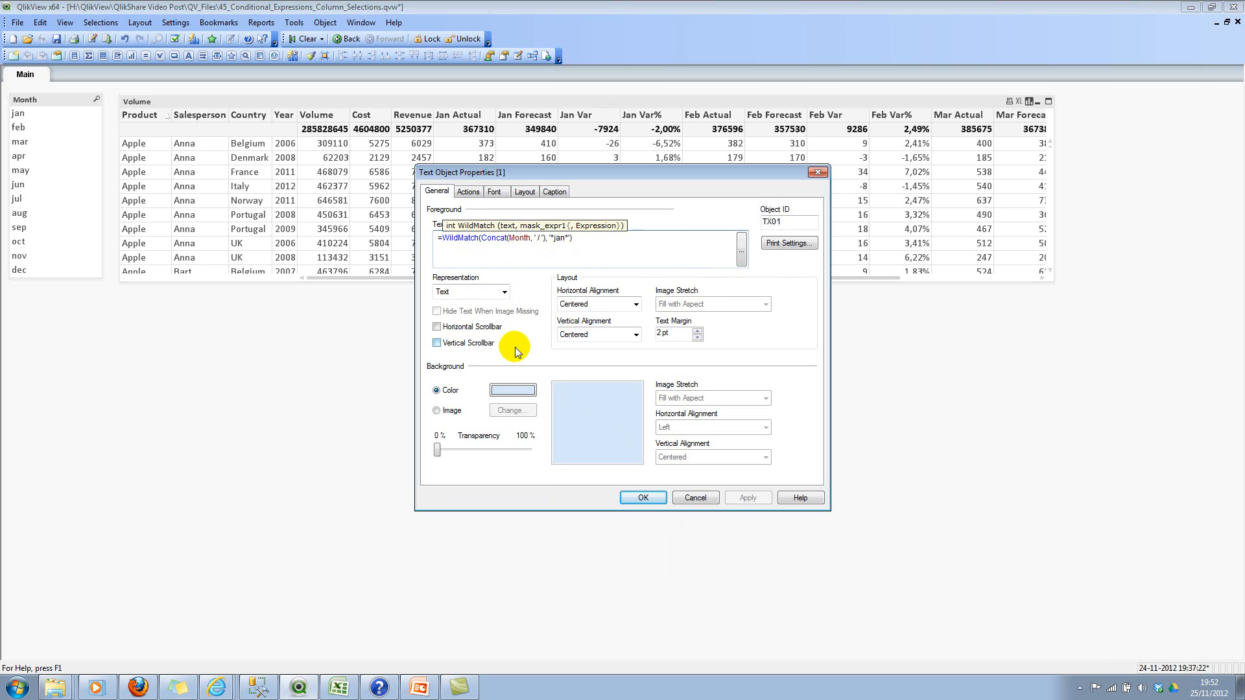
key("BackSpace")
key("BackSpace")
key("BackSpace")
key("BackSpace")
key("BackSpace")
key("BackSpace")
key("BackSpace")
key("BackSpace")
key("BackSpace")
key("BackSpace")
key("End")
key("BackSpace")
key("BackSpace")
key("BackSpace")
key("BackSpace")
key("BackSpace")
key("BackSpace")
key("BackSpace")
key("BackSpace")
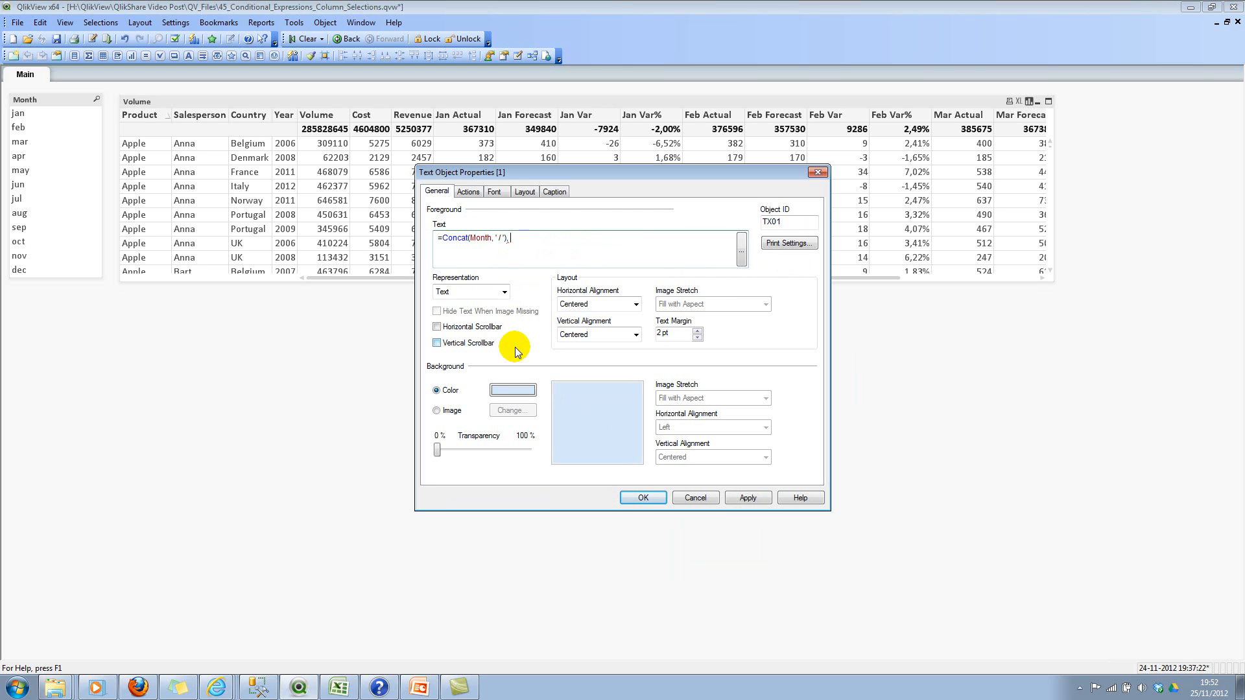
key("ctrl+v")
left_click(643, 497)
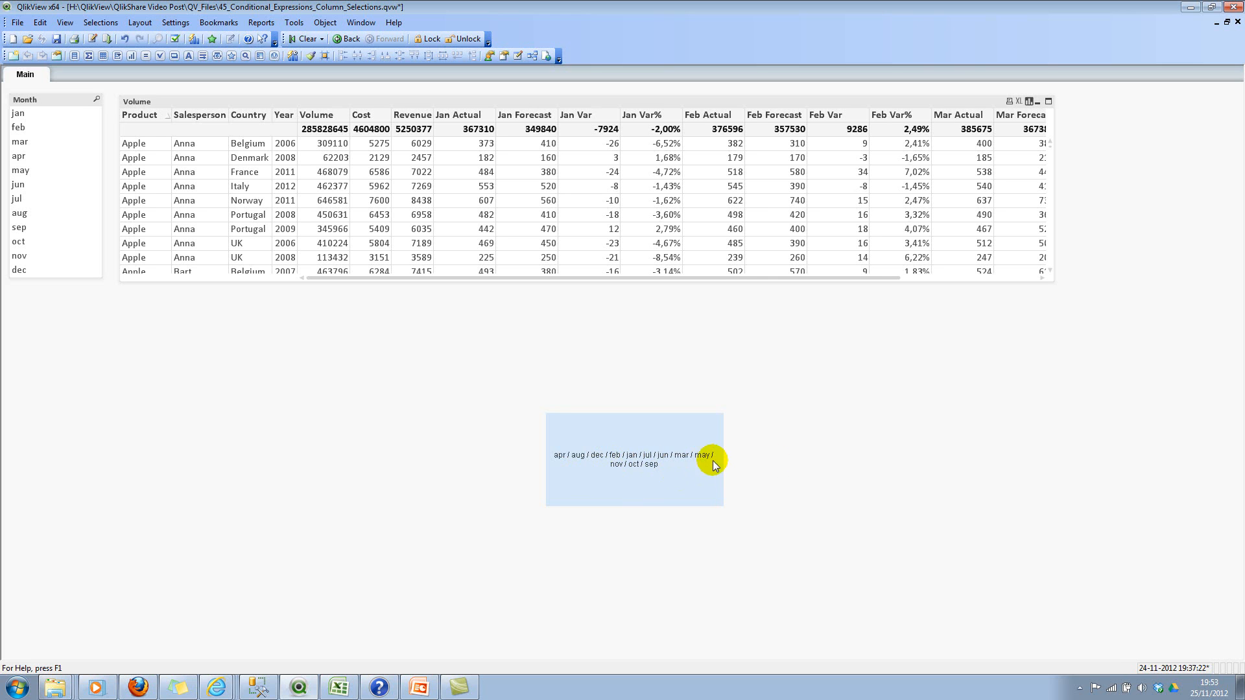
Set the text object's expression to =WildMatch(Concat(Month, ' / '), '*jan*') and accept its properties
right_click(632, 446)
left_click(661, 454)
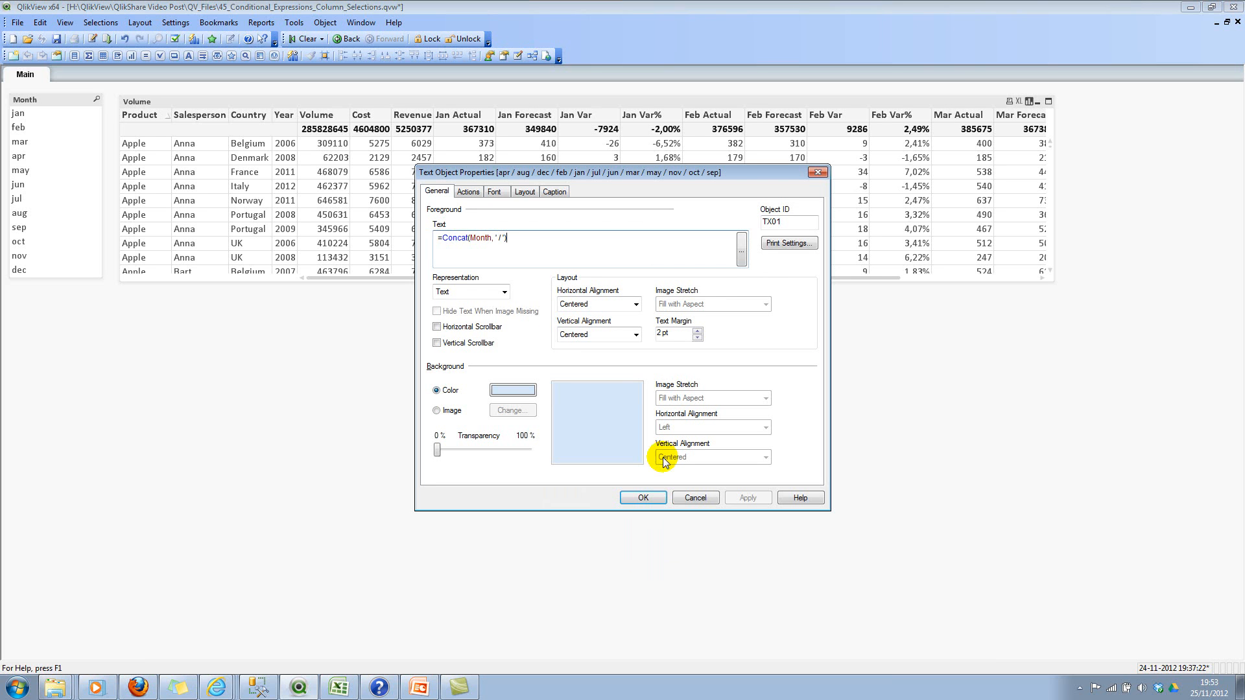
left_click(443, 239)
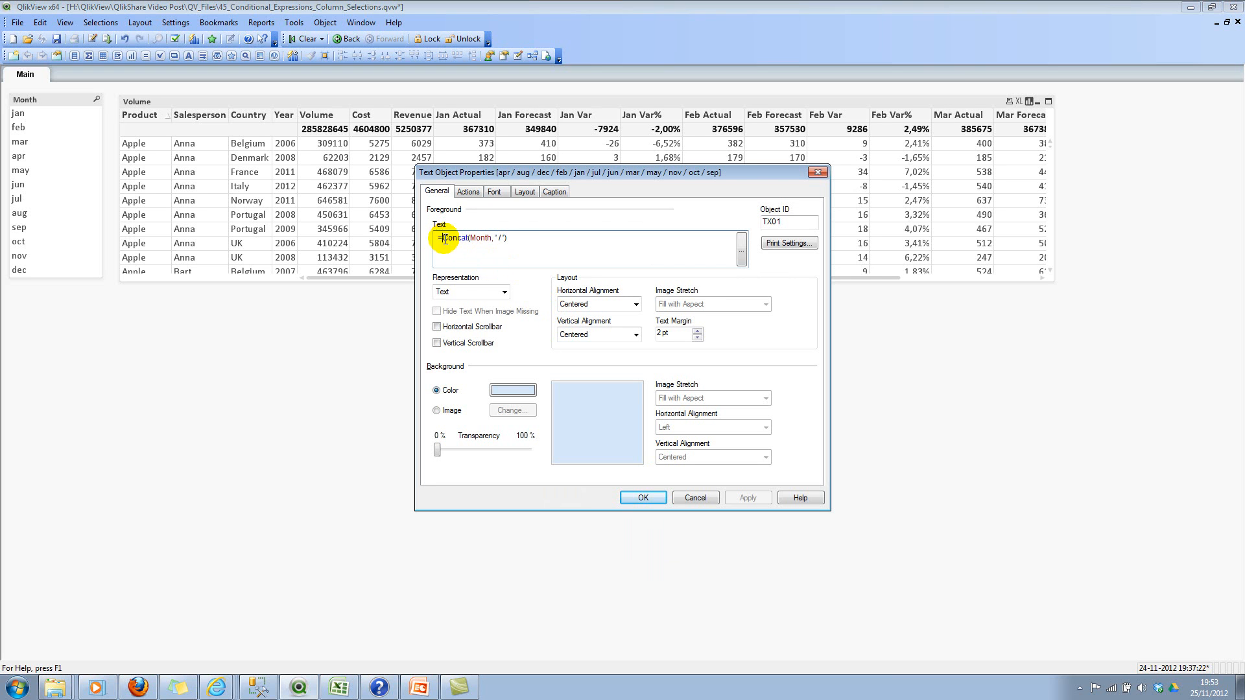
key("shift+End")
type("WildMatch(Concat(Month, ' / '), '*jan*')")
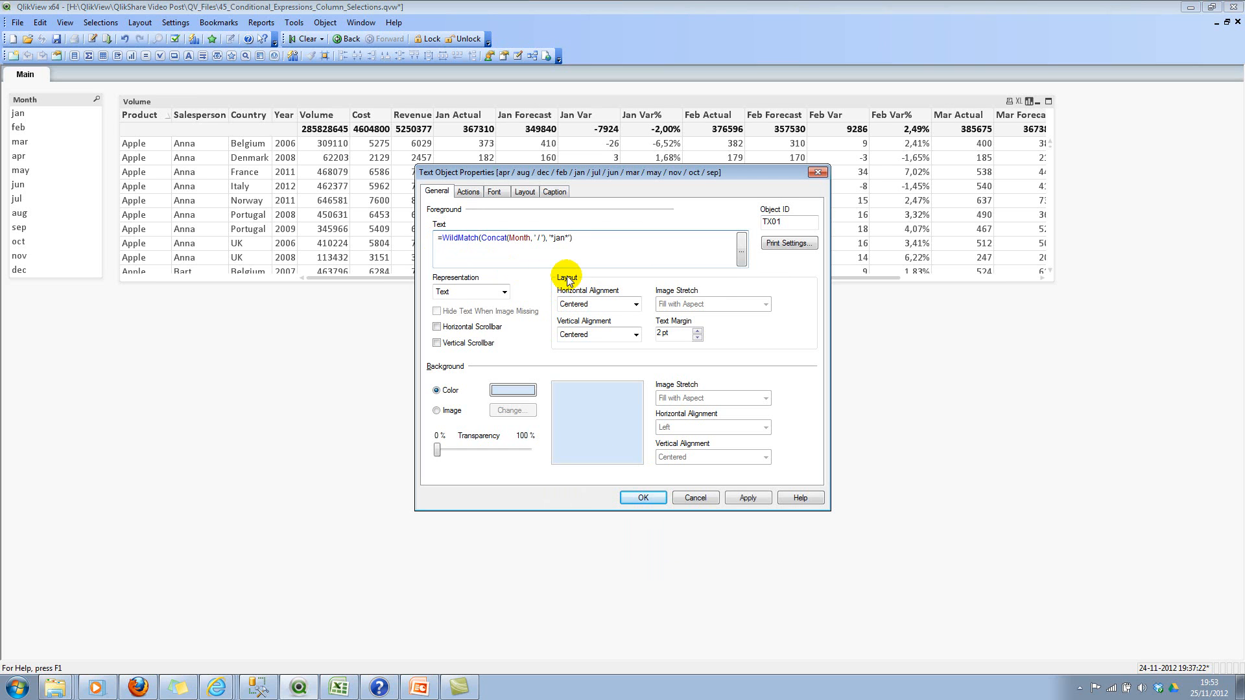
left_click(454, 239)
left_click_drag(455, 240, 547, 252)
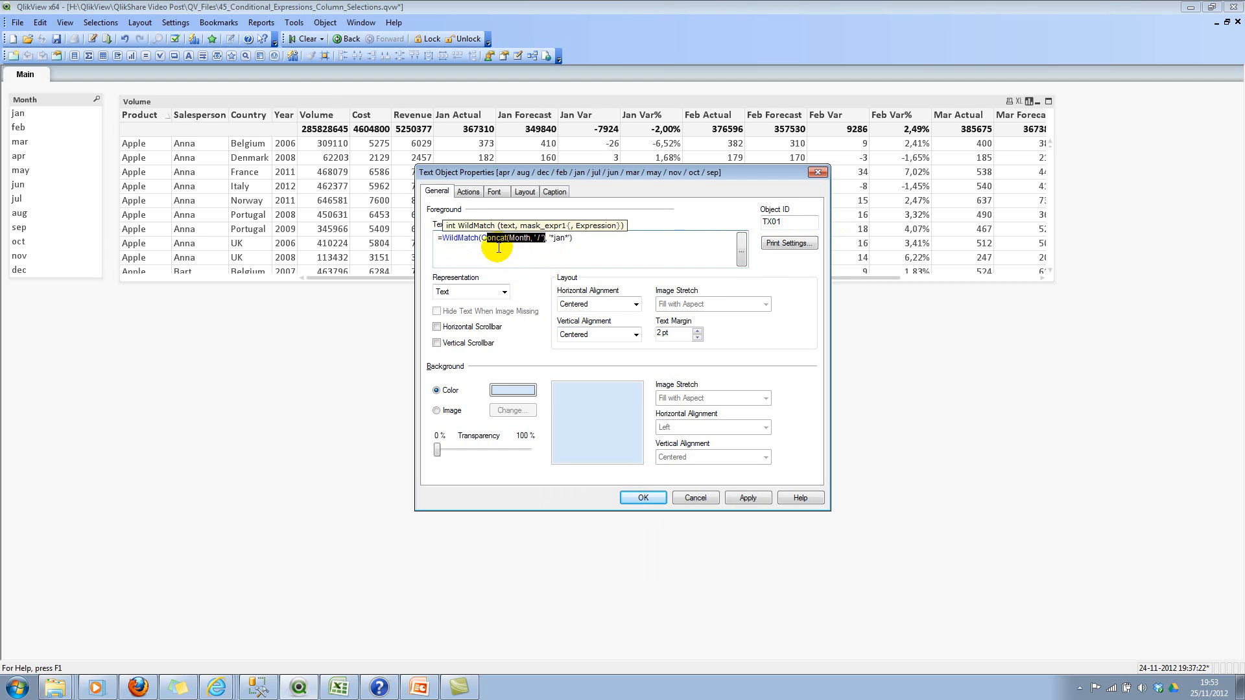
double_click(465, 241)
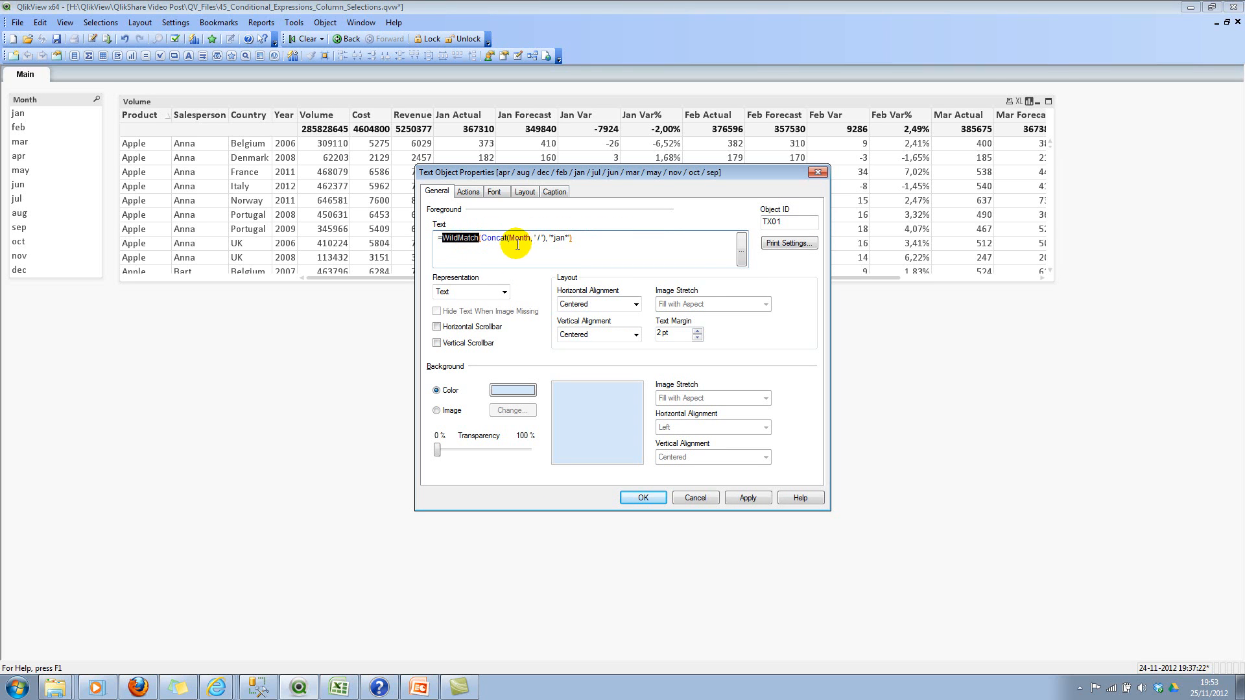
left_click(562, 239)
double_click(561, 238)
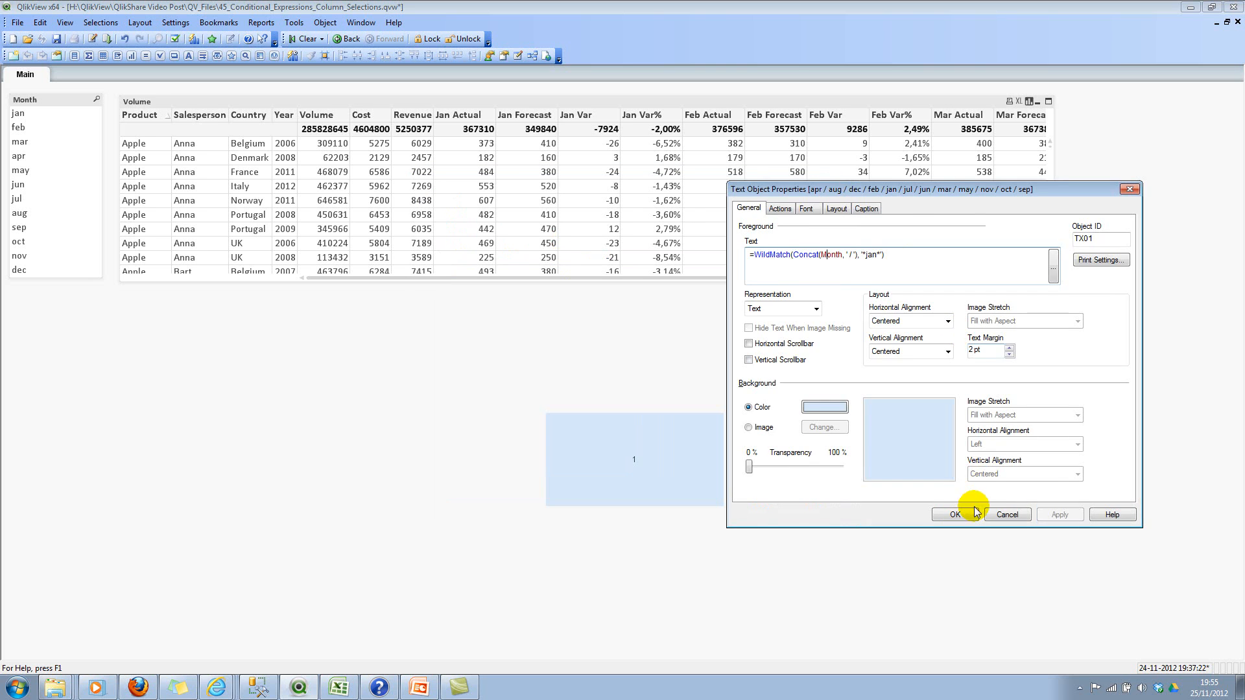
left_click(963, 513)
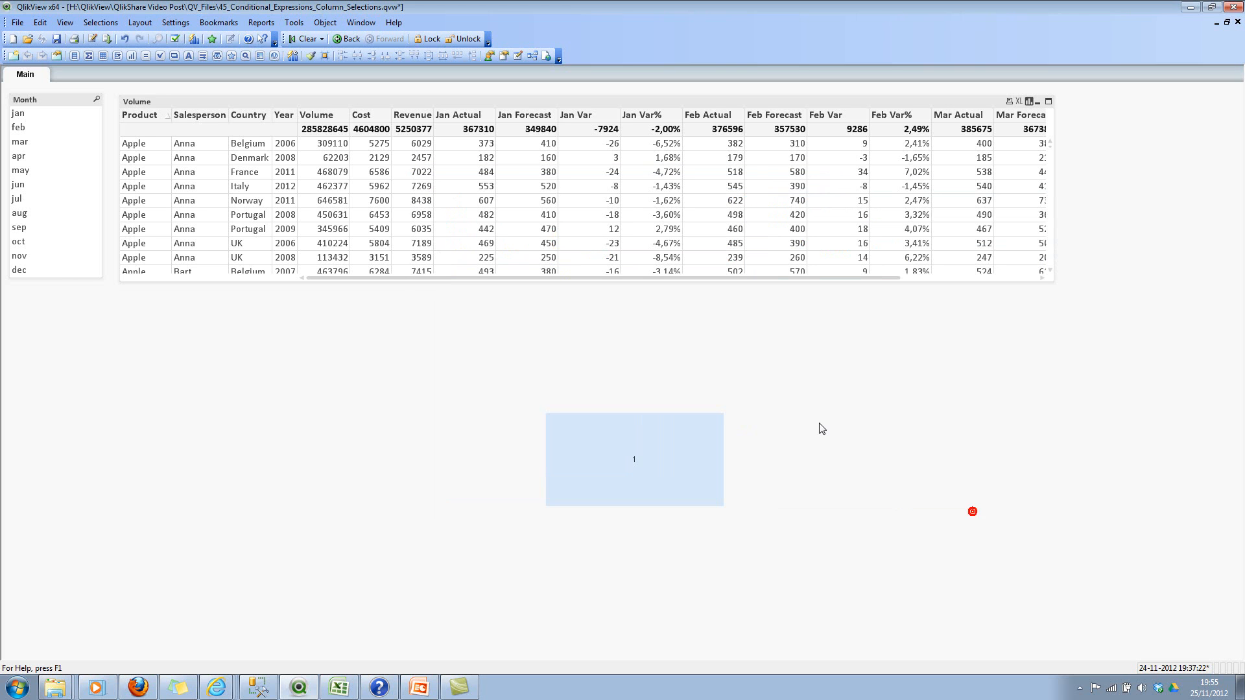
Copy the full condition of the Jan Actual expression from the Volume chart's properties
right_click(488, 102)
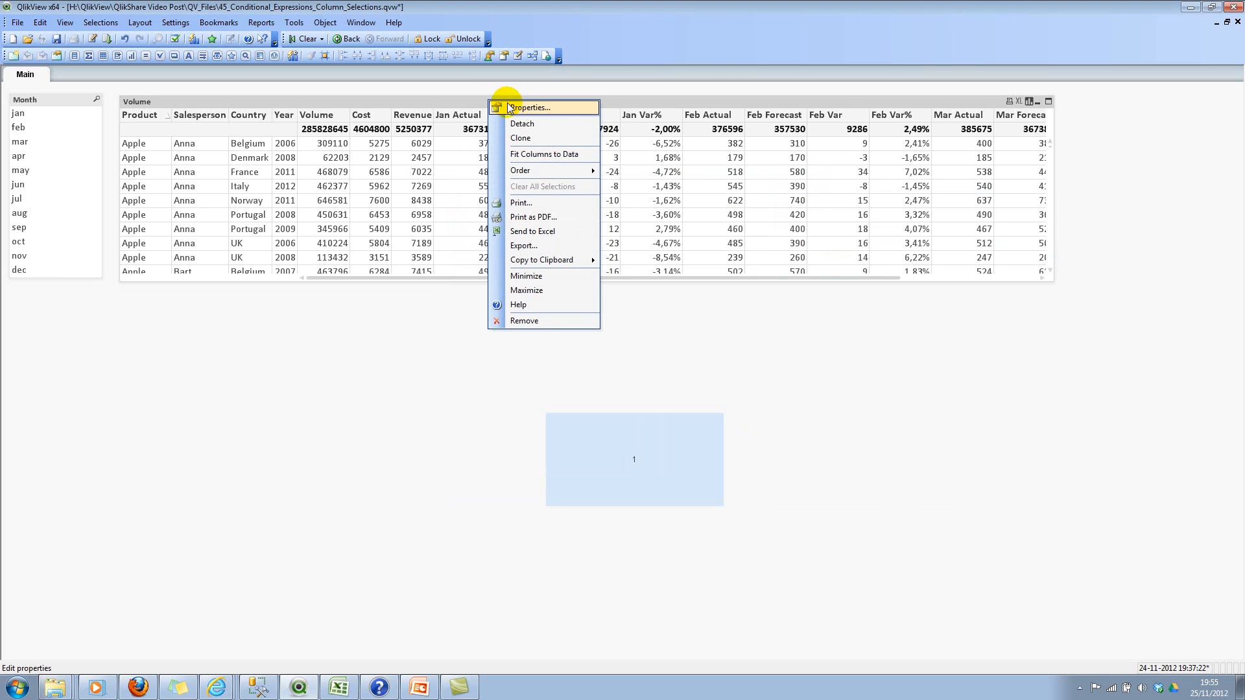
left_click(505, 106)
left_click(466, 237)
left_click(781, 210)
key("ctrl+a")
key("ctrl+c")
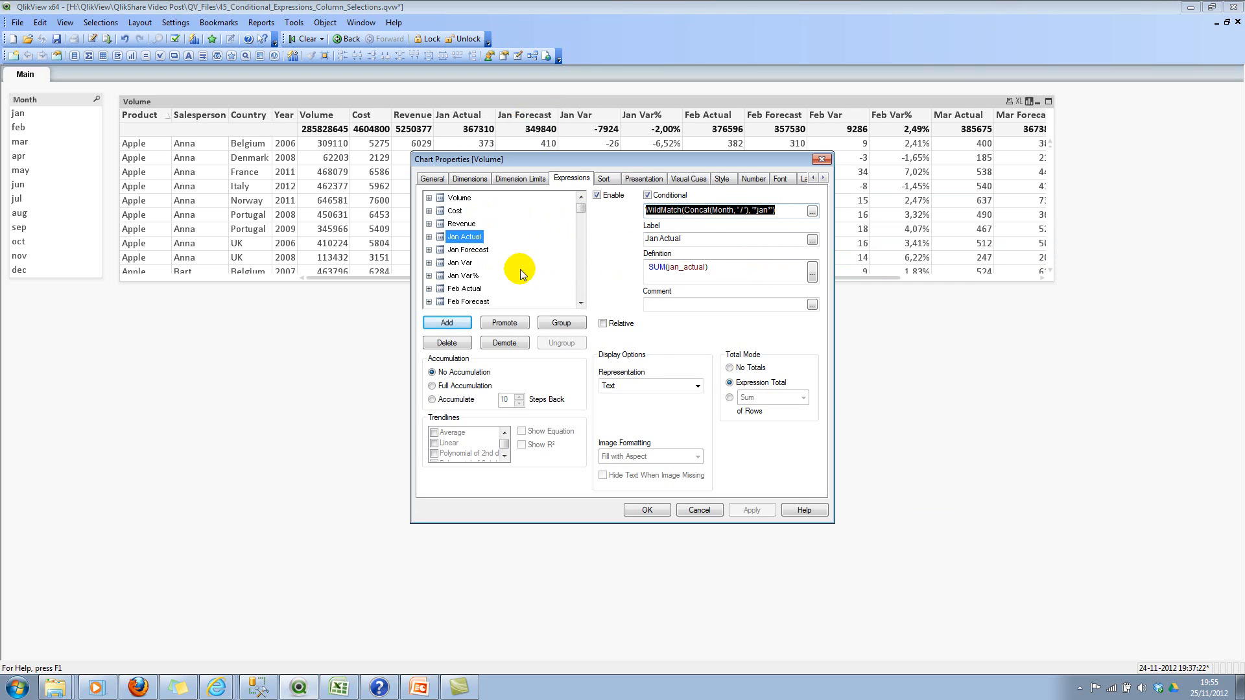
Apply the copied January condition to the Jan Forecast, Jan Var and Jan Var% expressions
left_click(473, 250)
left_click(666, 214)
key("ctrl+v")
left_click(459, 262)
left_click(686, 213)
key("ctrl+v")
left_click(476, 276)
left_click(691, 210)
key("ctrl+v")
Set the Feb Actual condition to WildMatch(Concat(Month, ' / '), '*feb*') and copy it
left_click(464, 289)
left_click(714, 209)
key("ctrl+v")
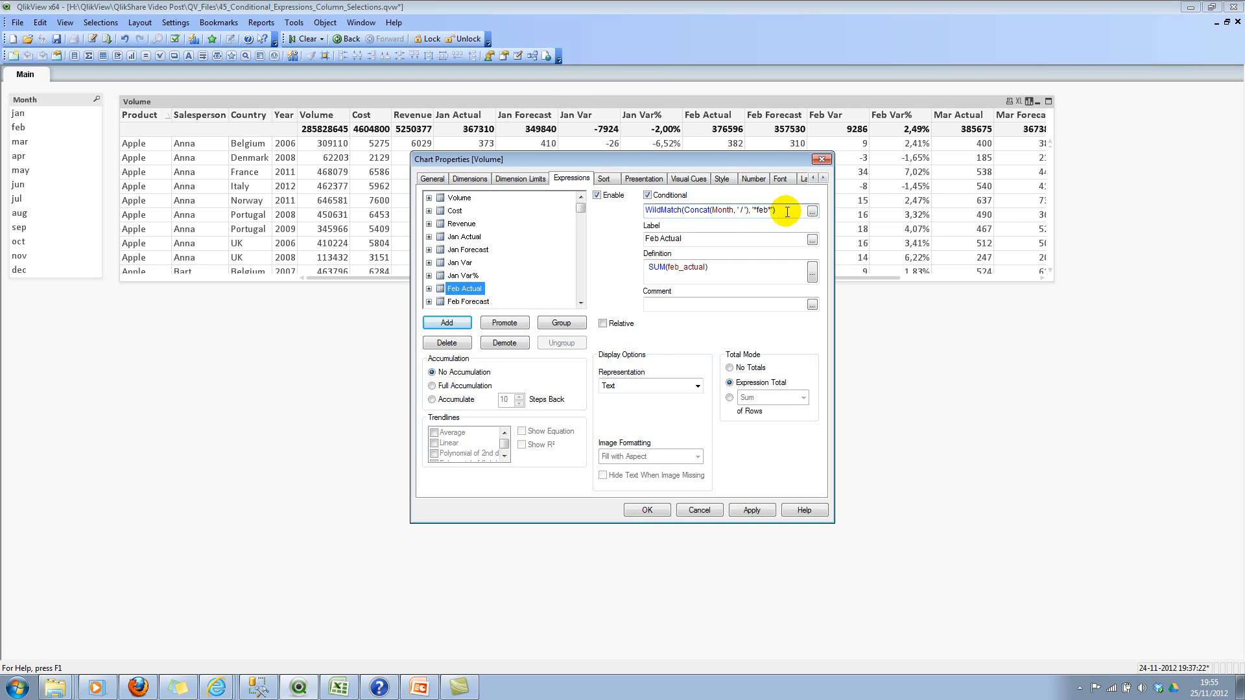
triple_click(787, 212)
key("ctrl+c")
Apply the copied February condition to the Feb Forecast, Feb Var and Feb Var% expressions
left_click(465, 302)
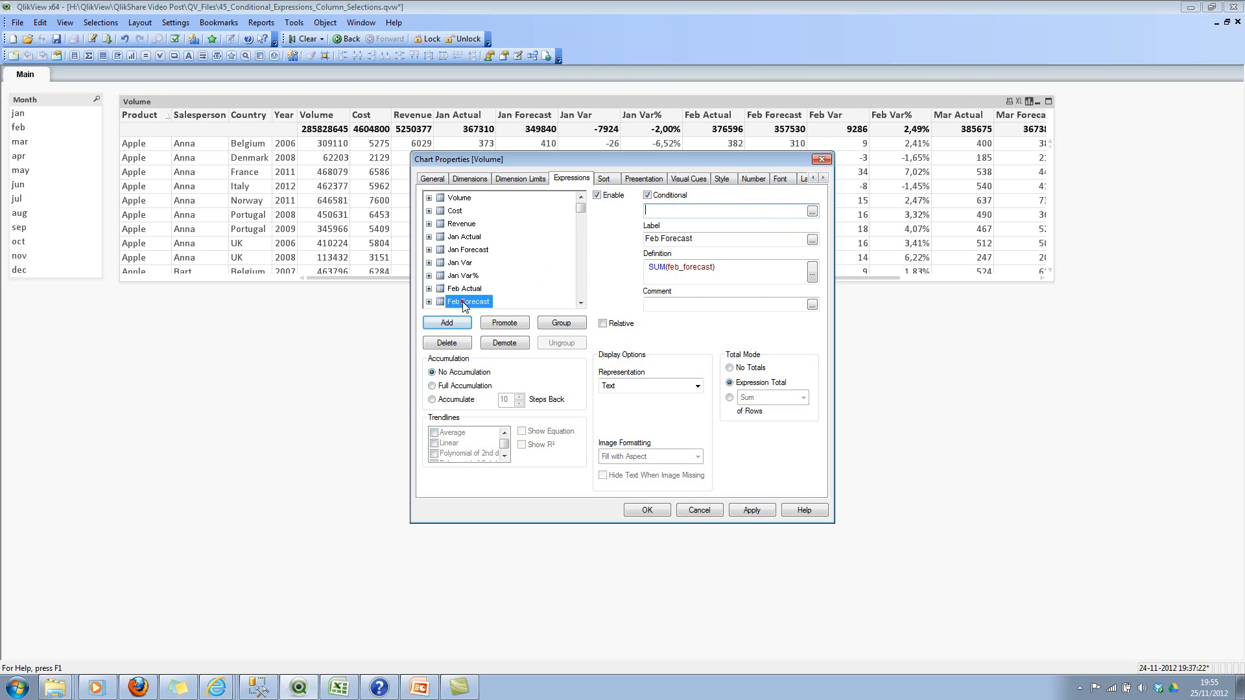
left_click(672, 209)
key("ctrl+v")
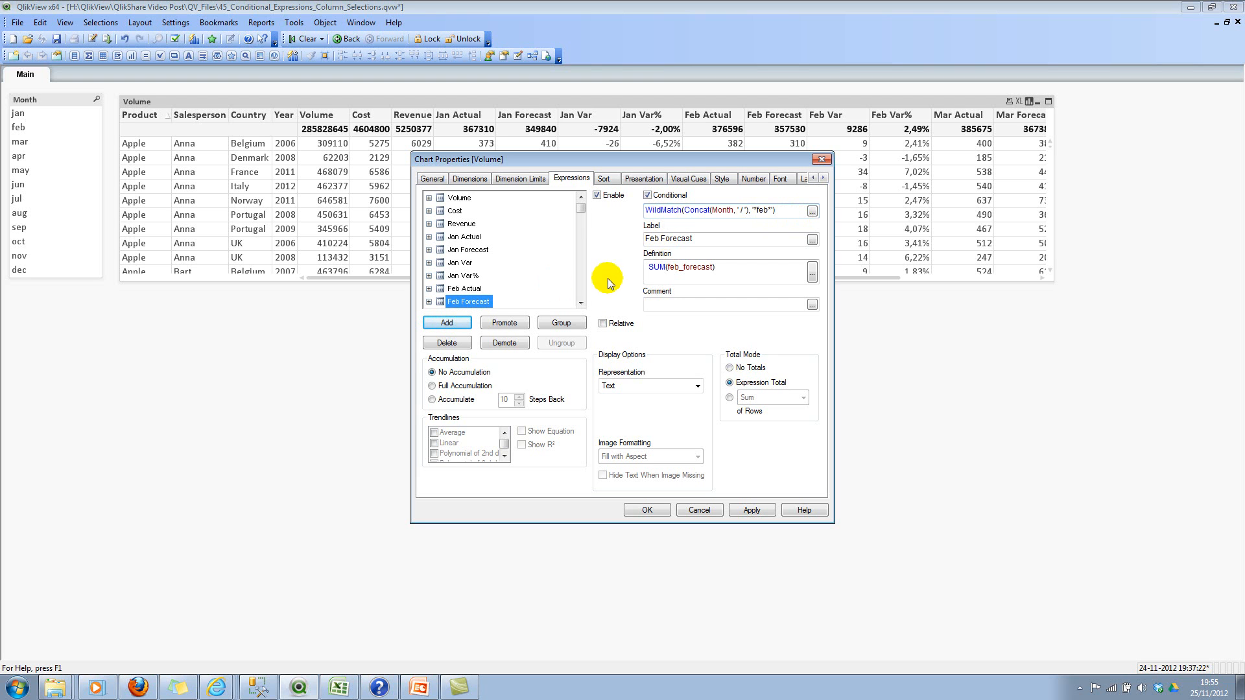
double_click(581, 302)
left_click(509, 292)
key("ctrl+v")
left_click(581, 303)
left_click(519, 288)
left_click(684, 212)
key("ctrl+v")
Set the Mar Actual condition to WildMatch(Concat(Month, ' / '), '*mar*') and select the whole condition for copying
left_click(581, 302)
left_click(483, 287)
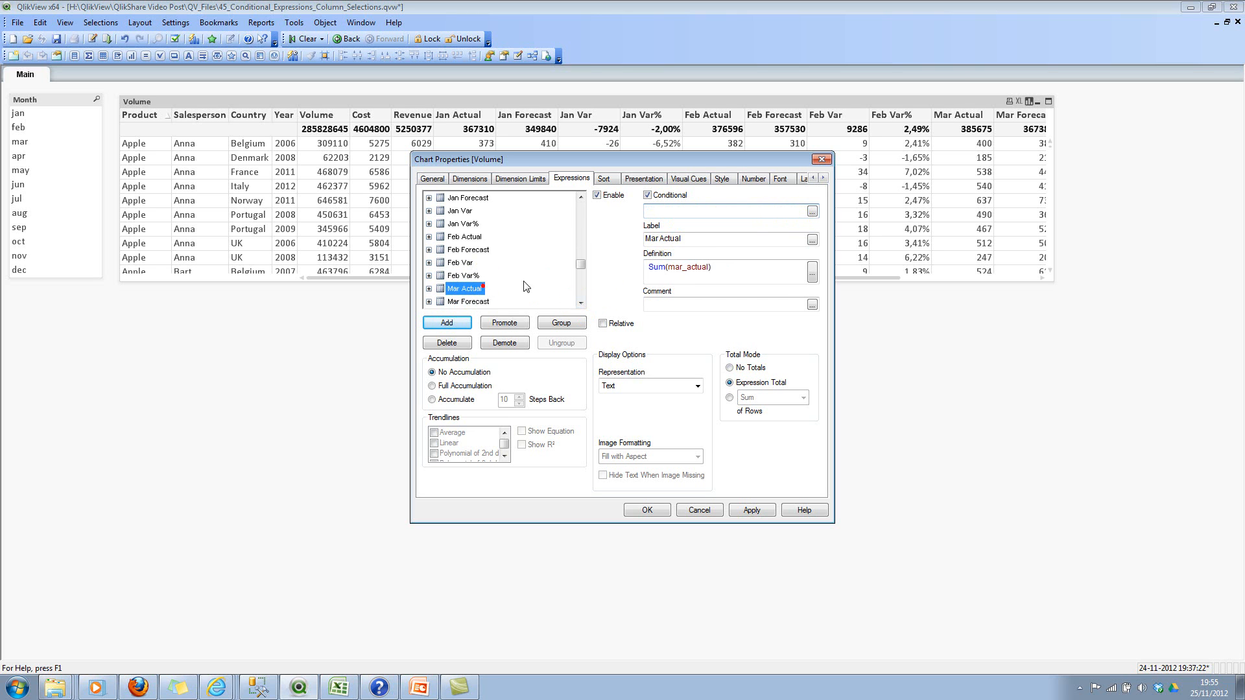
left_click(765, 211)
key("ctrl+v")
double_click(761, 210)
double_click(761, 210)
type("mar")
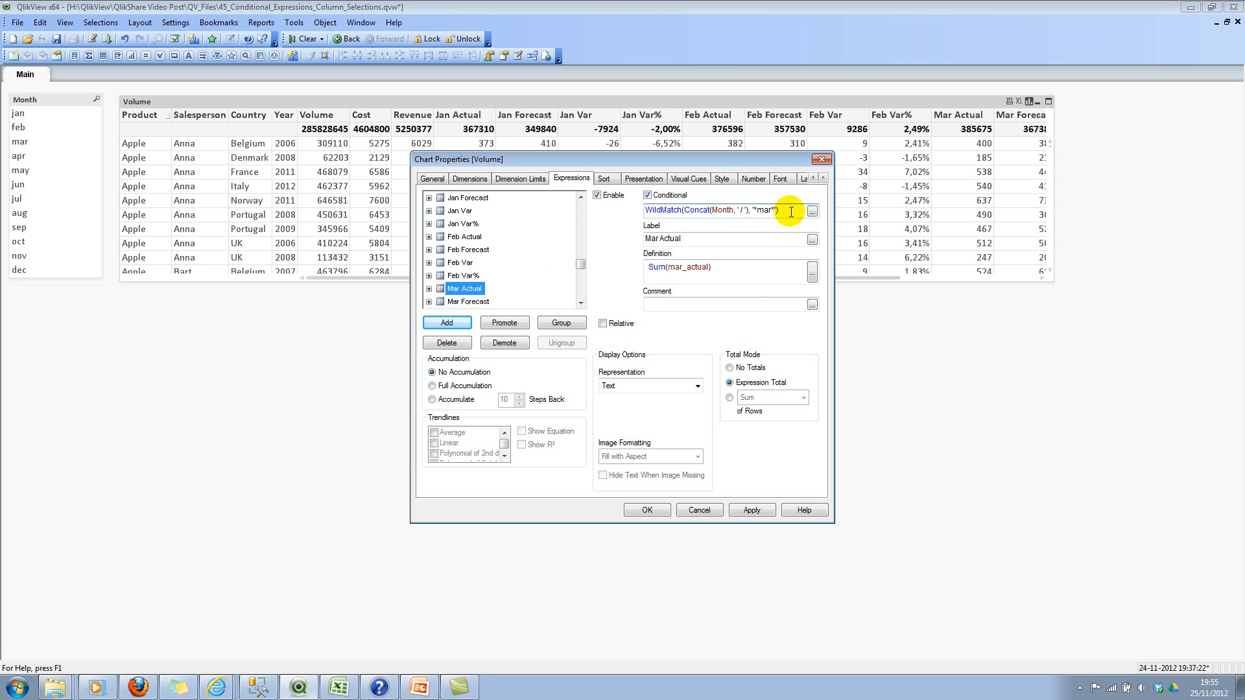
triple_click(790, 212)
Give Mar Forecast, Mar Var and Mar Var% the condition WildMatch(Concat(Month, ' / '), '*mar*') and accept the chart properties
left_click(501, 299)
left_click(726, 211)
type("WildMatch(Concat(Month,'/'),'*mar*')")
left_click(581, 303)
left_click(516, 298)
left_click(720, 211)
type("=WildMatch(GetFieldSelections(Month),'*mar*')")
left_click(580, 303)
left_click(526, 303)
left_click(739, 211)
type("WildMatch(Concat(Month), '*mar*')")
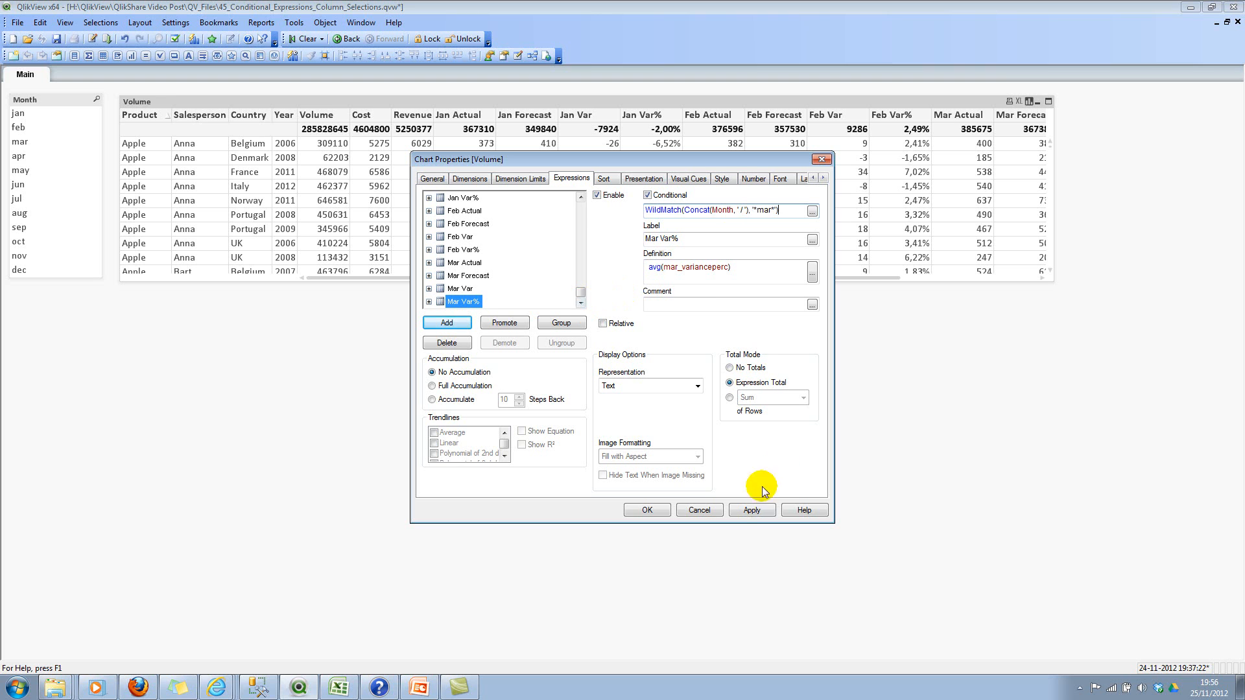
left_click(749, 509)
left_click(645, 509)
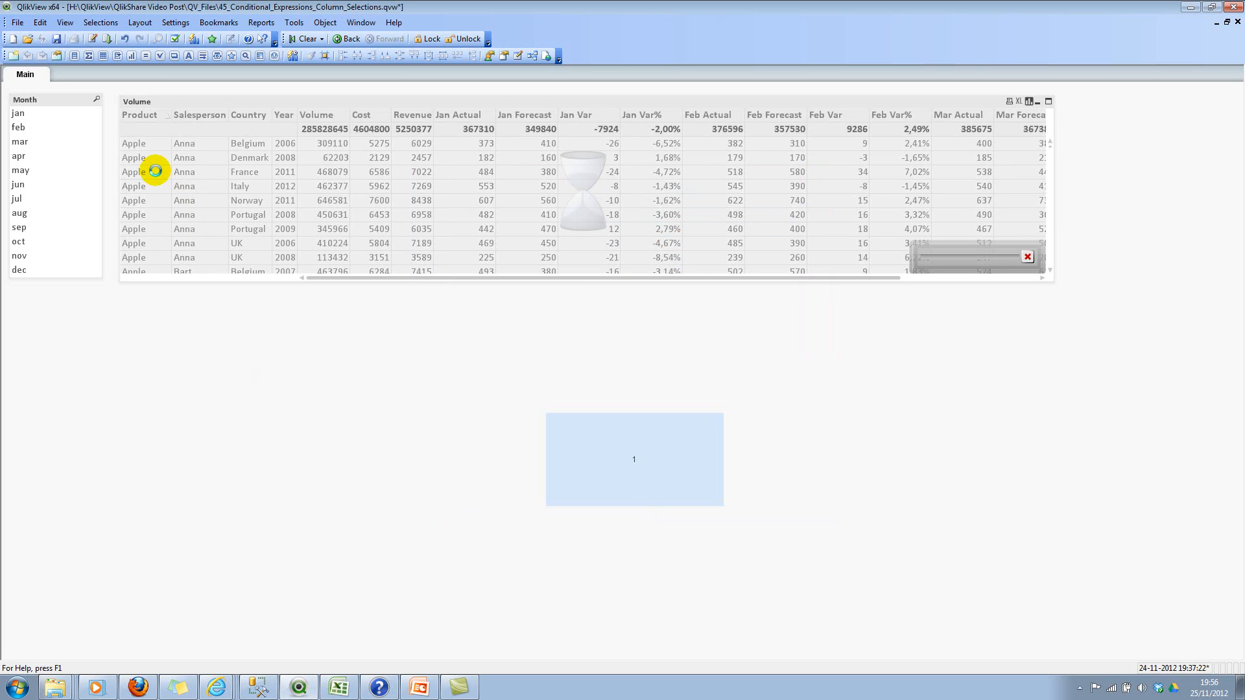
Test the conditional columns by selecting jan, feb, both together and mar as well, clear the selections, and check the chart's columns
left_click(49, 114)
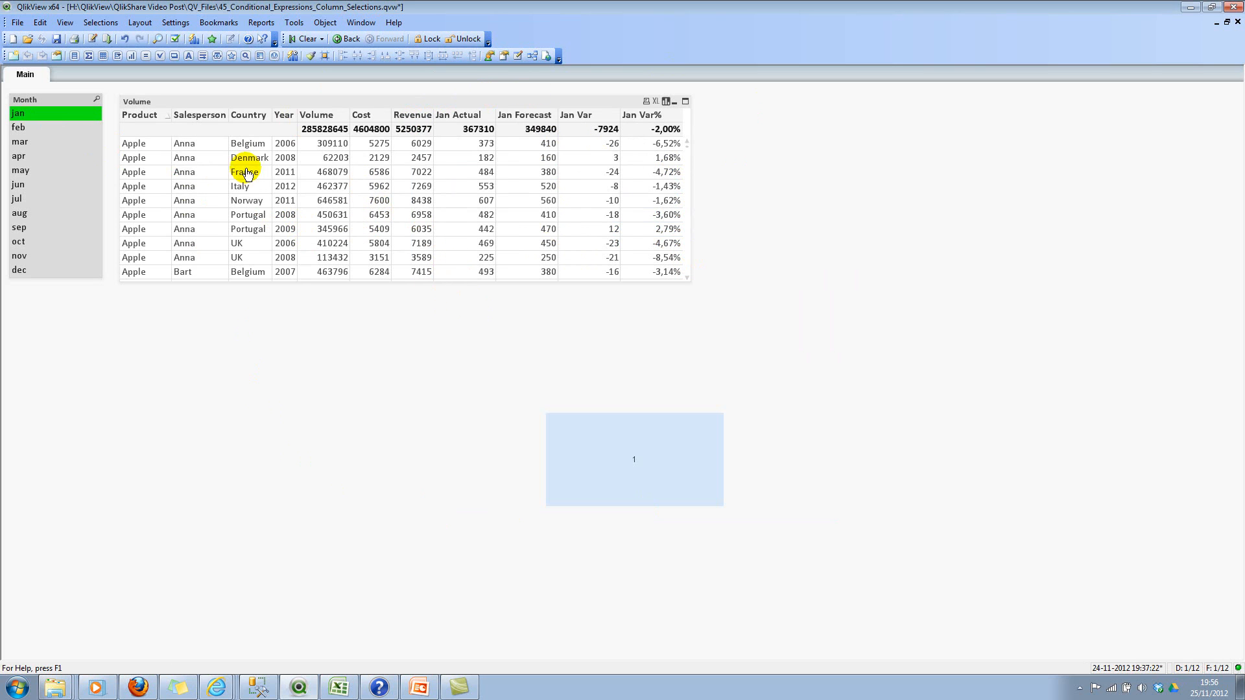
left_click(76, 129)
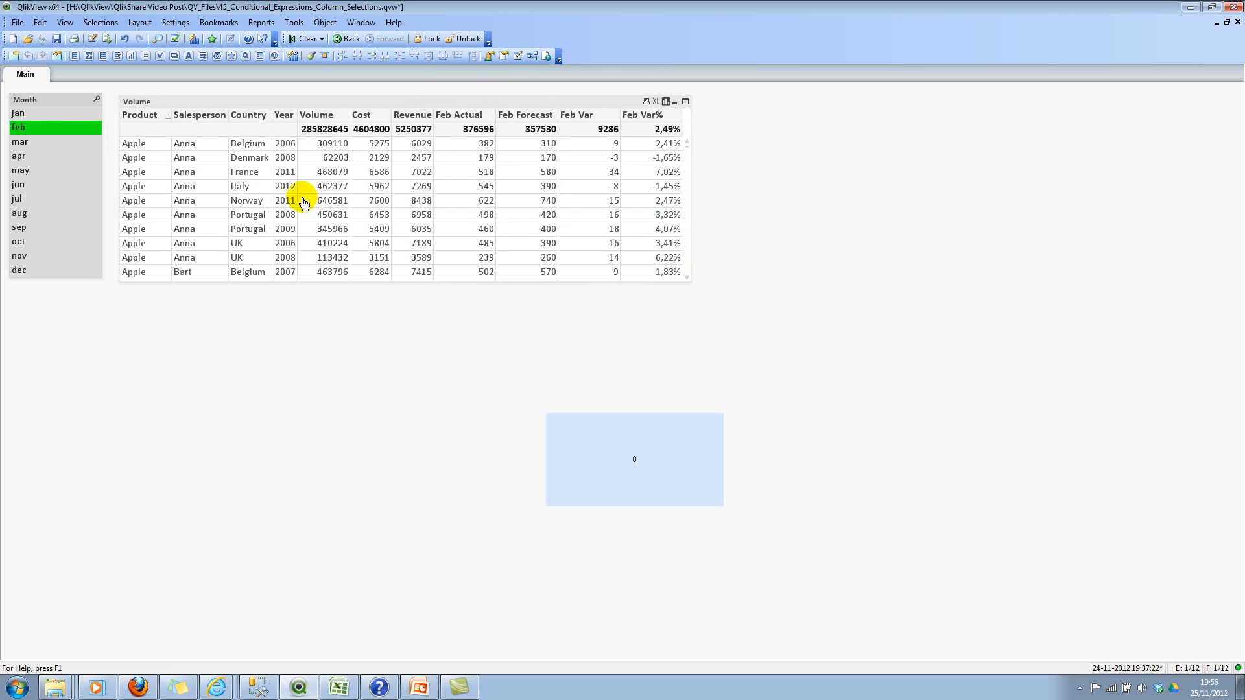
left_click(62, 112, "ctrl")
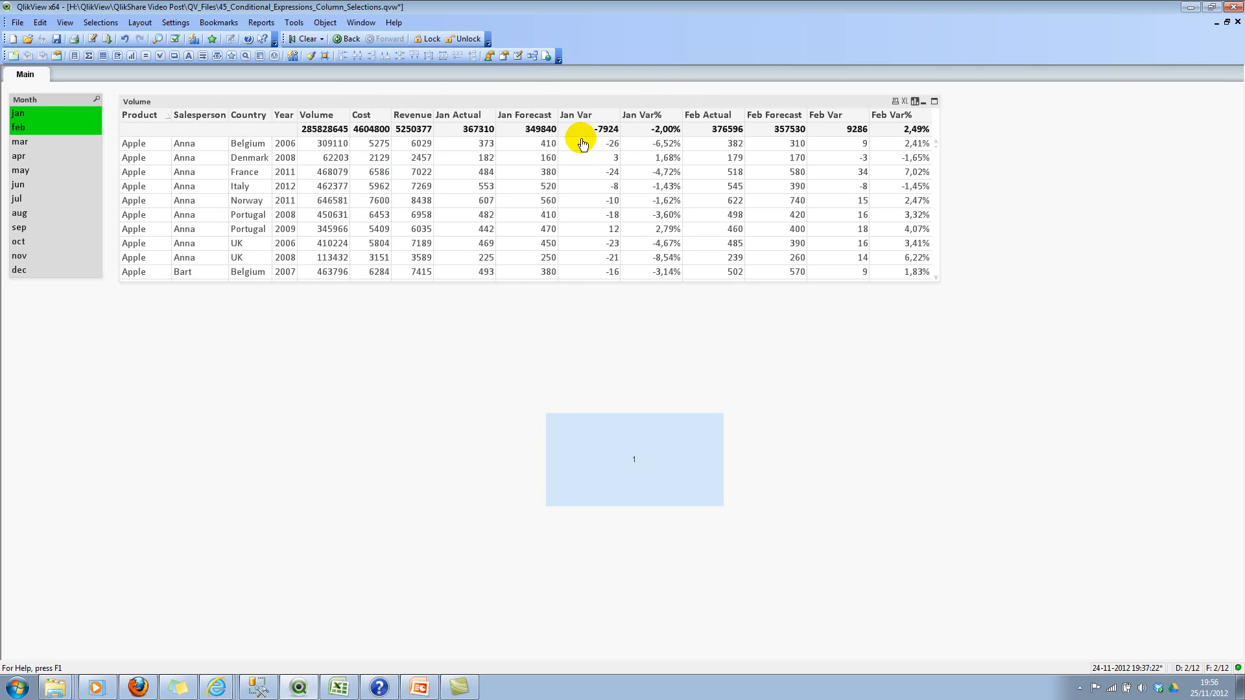
left_click(39, 141, "ctrl")
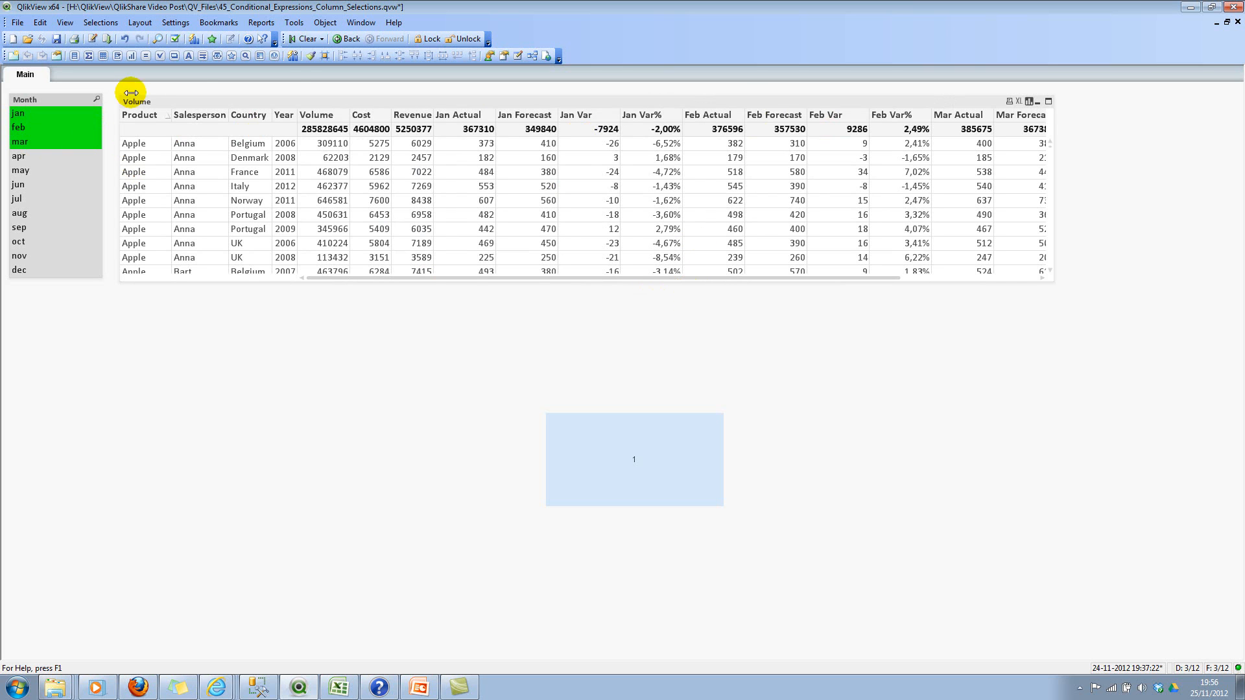
left_click(302, 38)
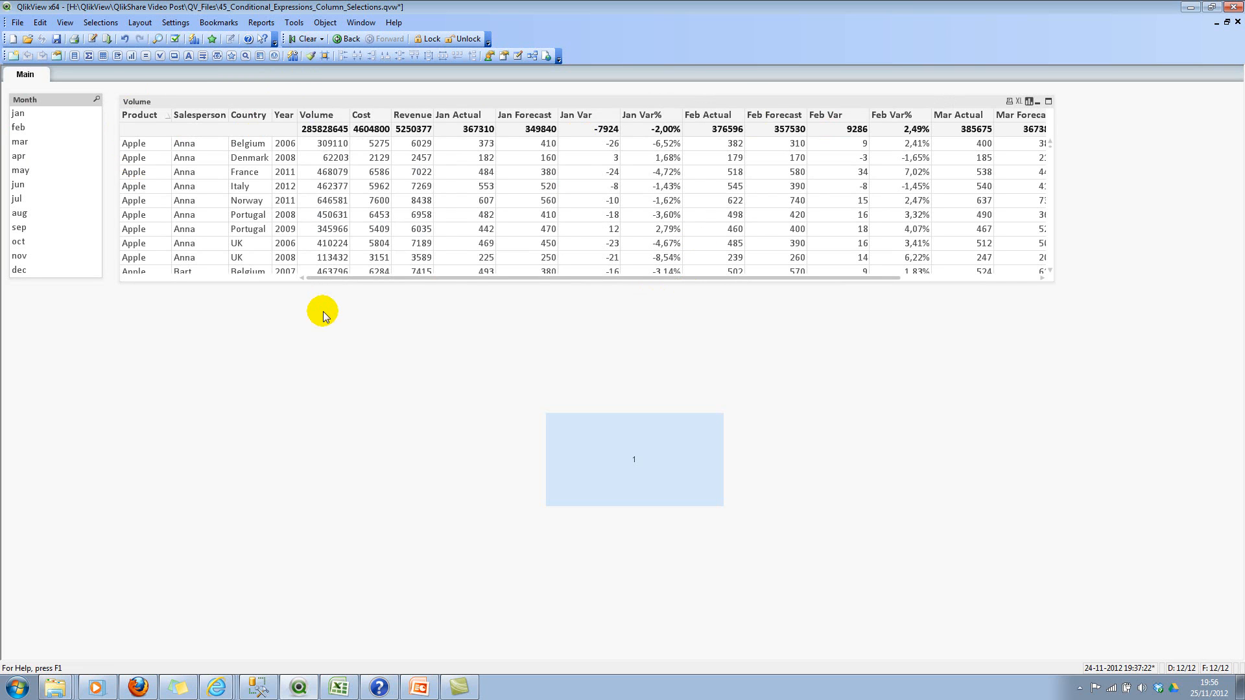
left_click(1024, 278)
scroll(1023, 278, "left", 3)
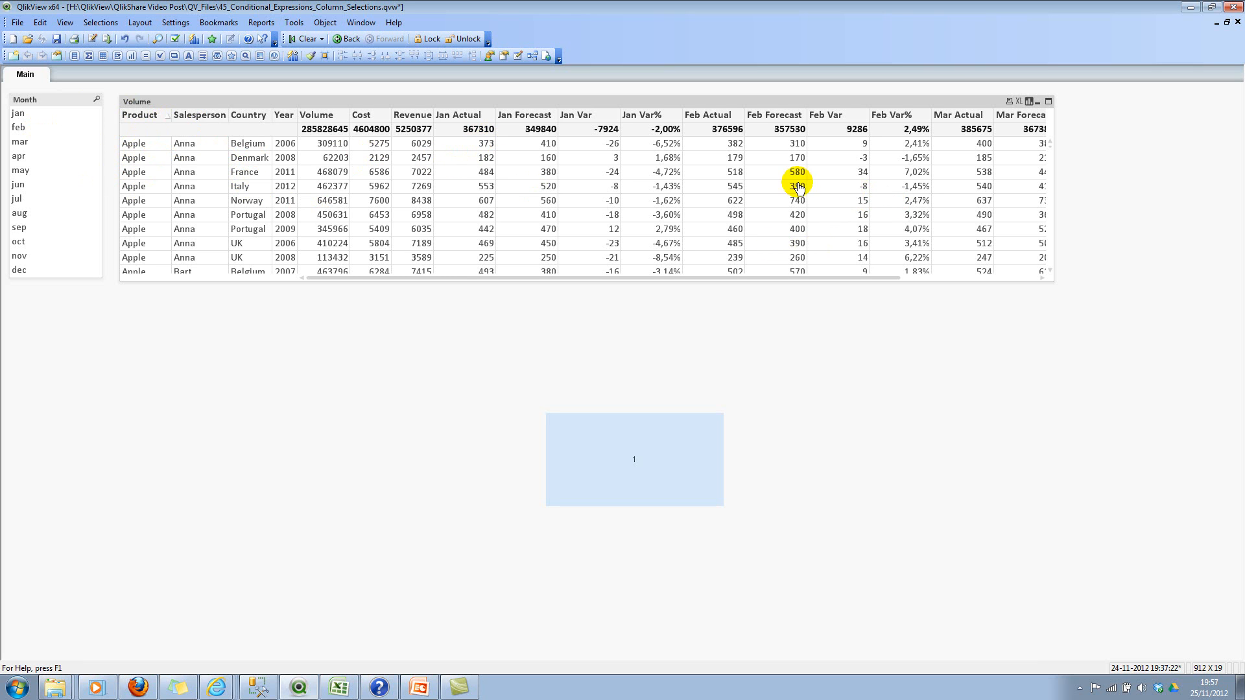
Edit the Jan Actual condition in the Volume chart's properties, inserting IF(GetSelectedCount > 0, directly before the WildMatch function on the same line
right_click(603, 102)
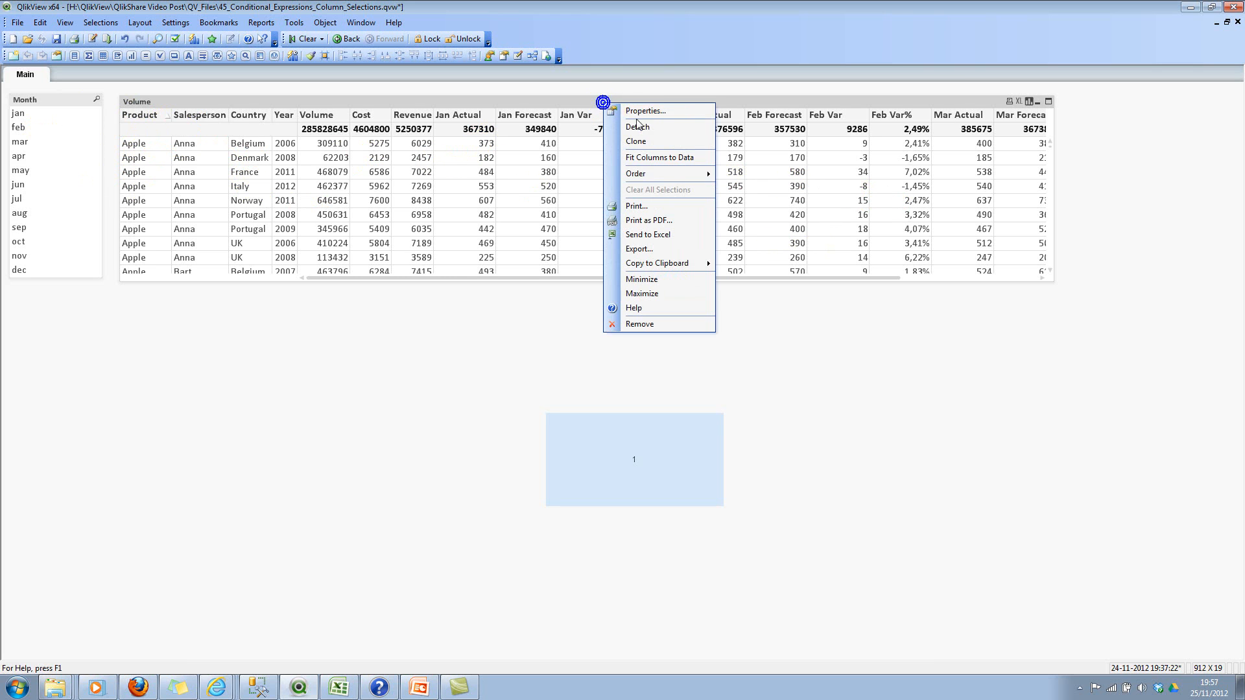
left_click(642, 111)
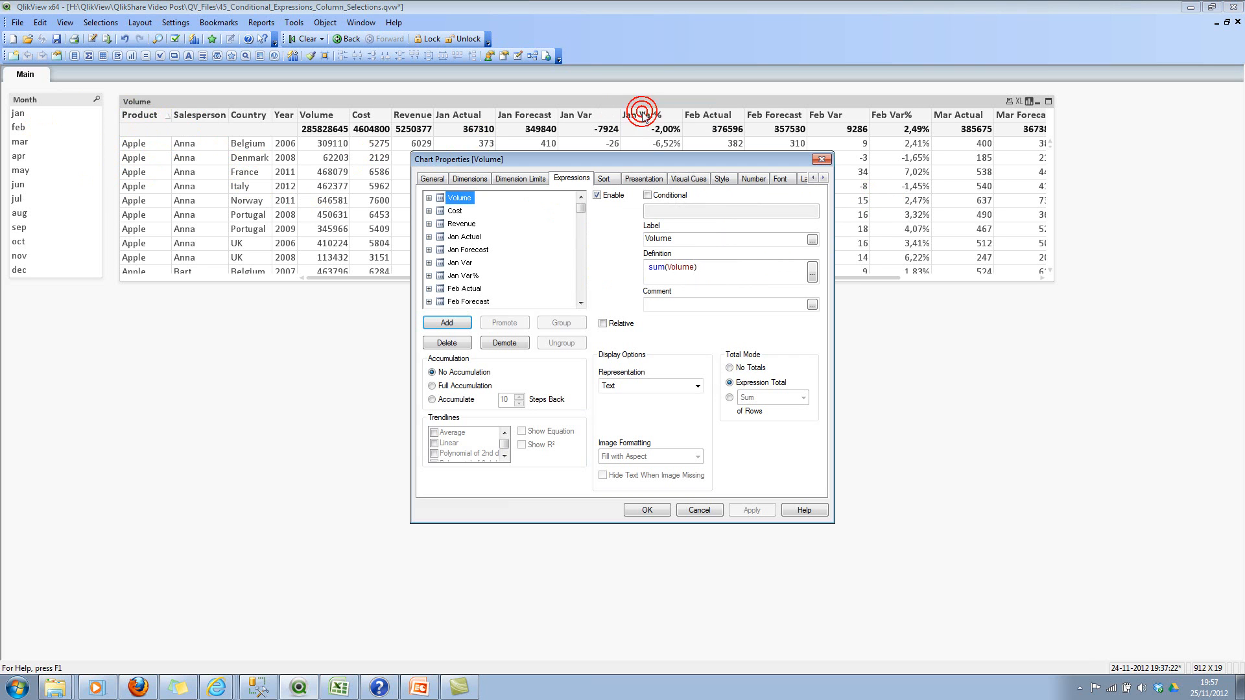
left_click(465, 240)
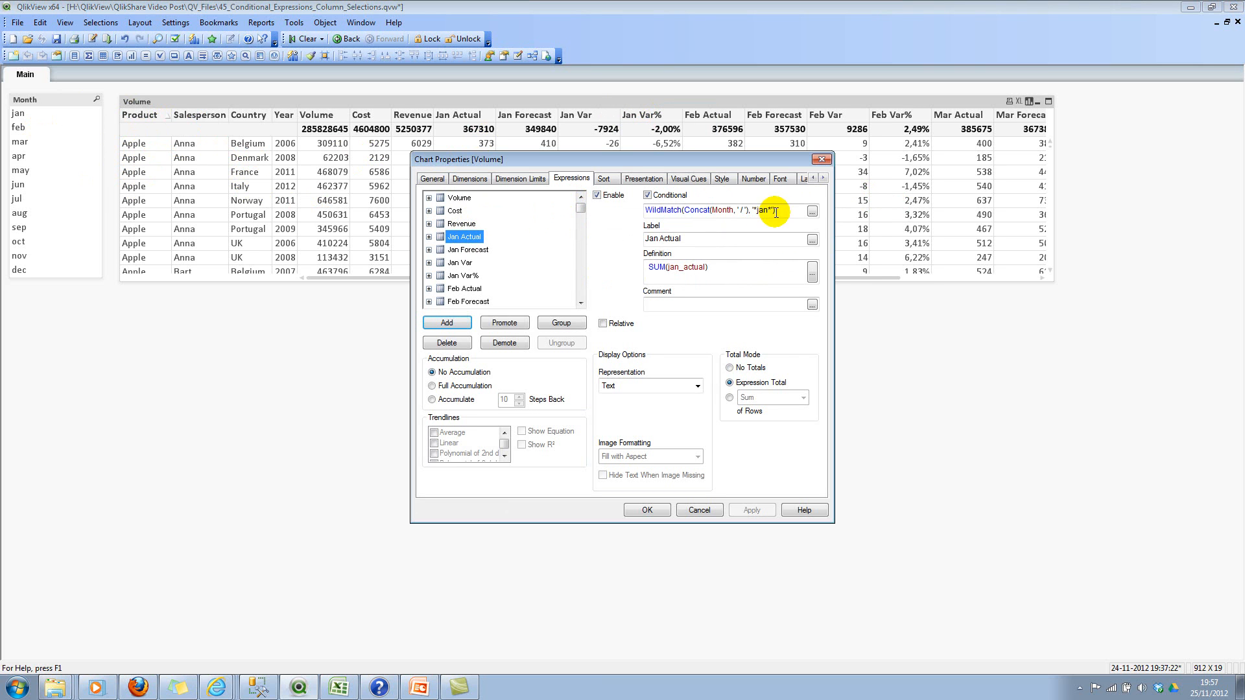
left_click(812, 212)
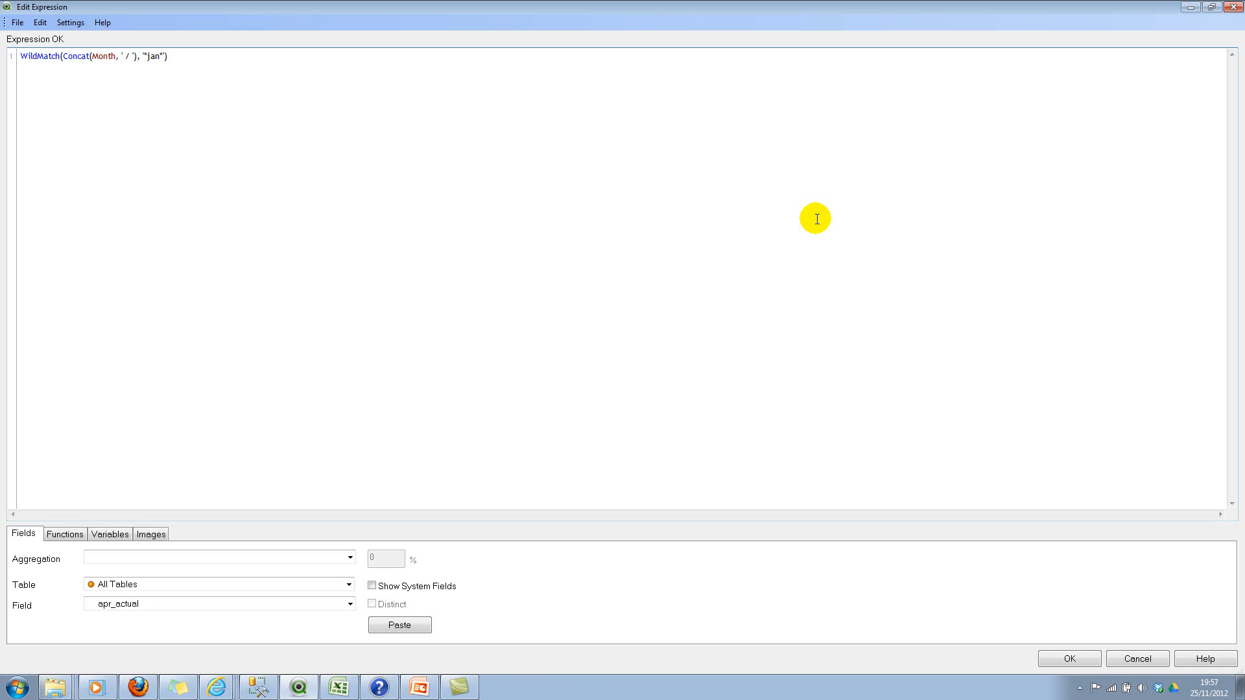
key("Return")
key("Caps_Lock")
key("Up")
type("IF")
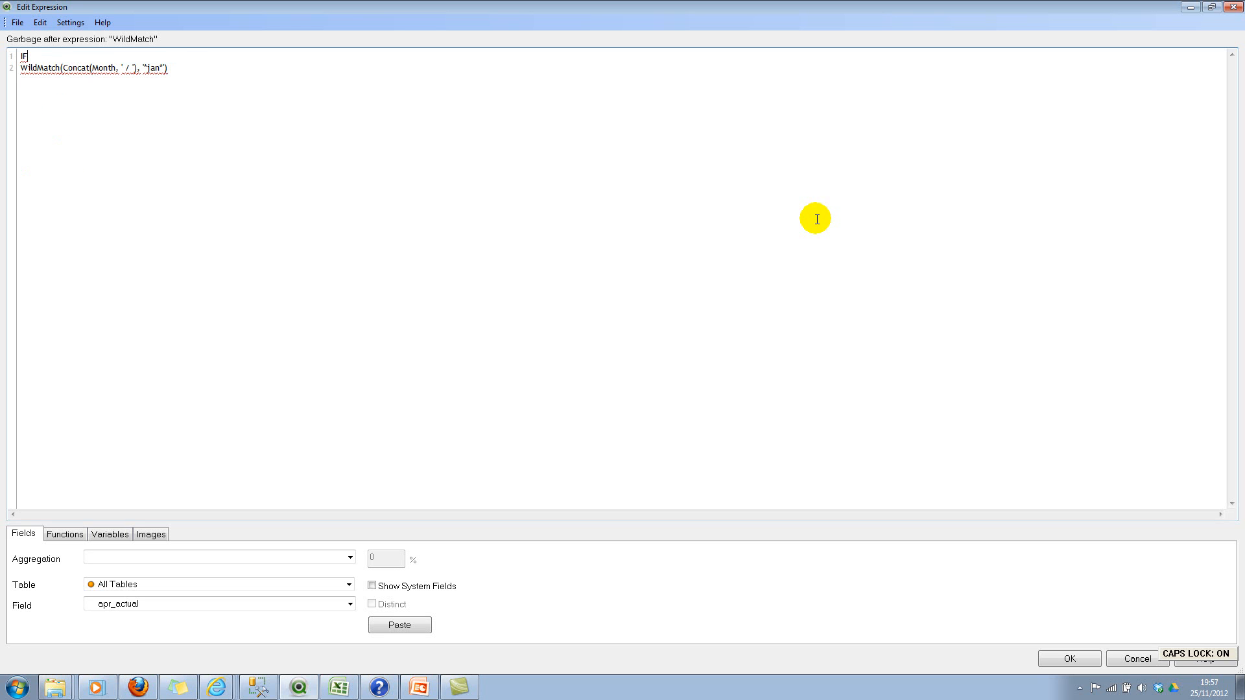
type("(GE")
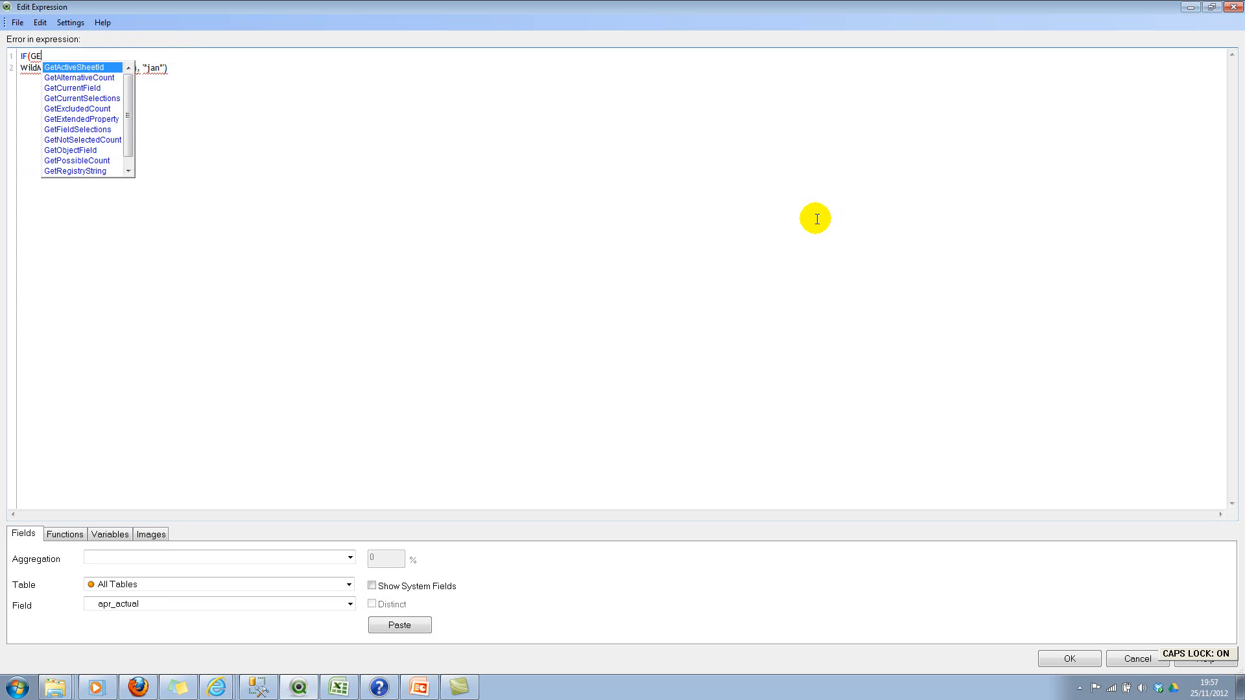
type("TSEL")
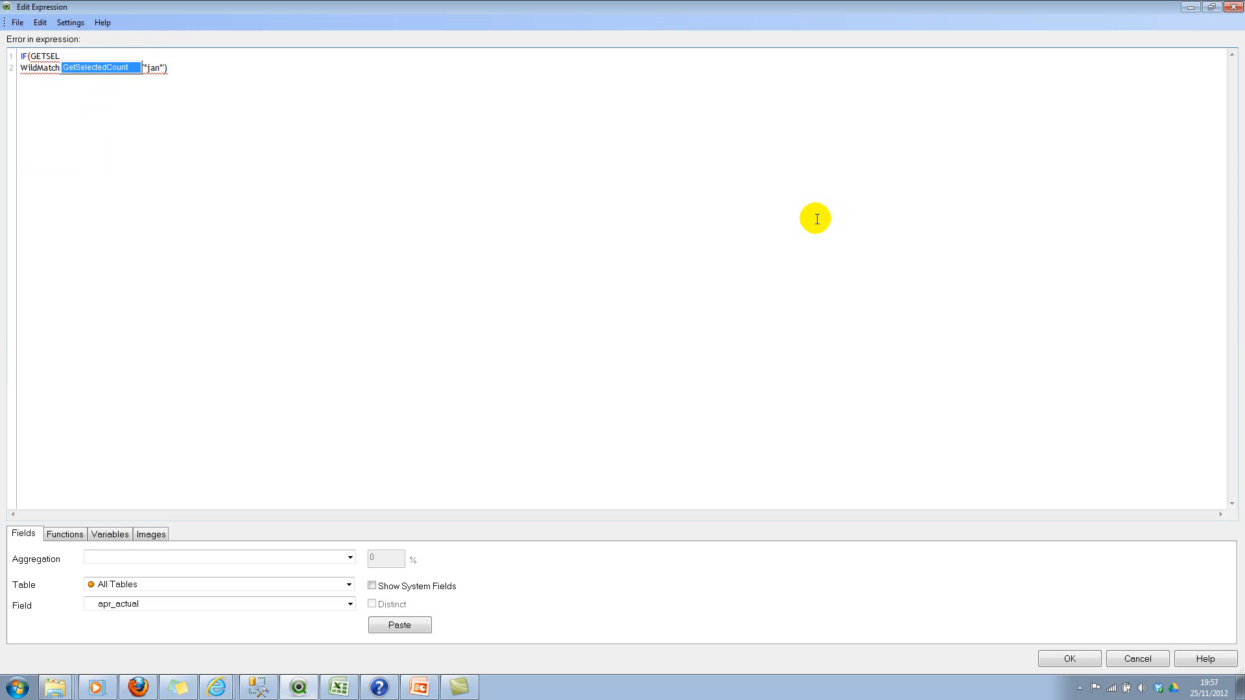
key("Return")
type("> 0,")
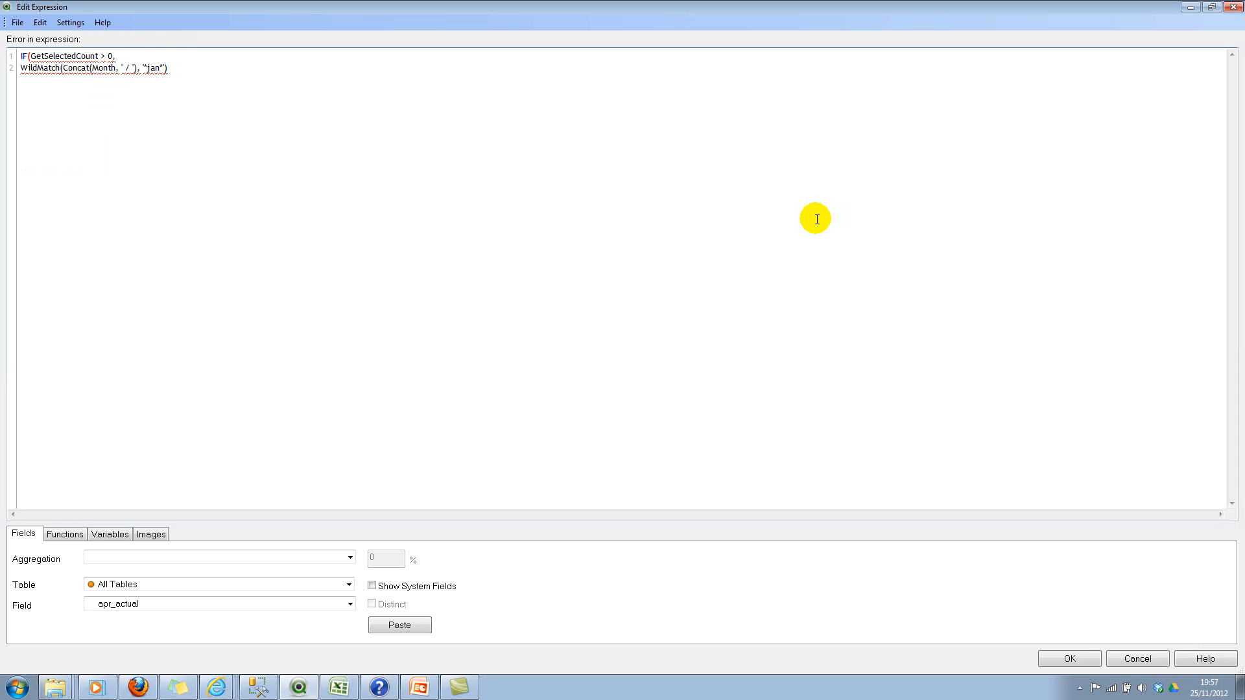
key("Delete")
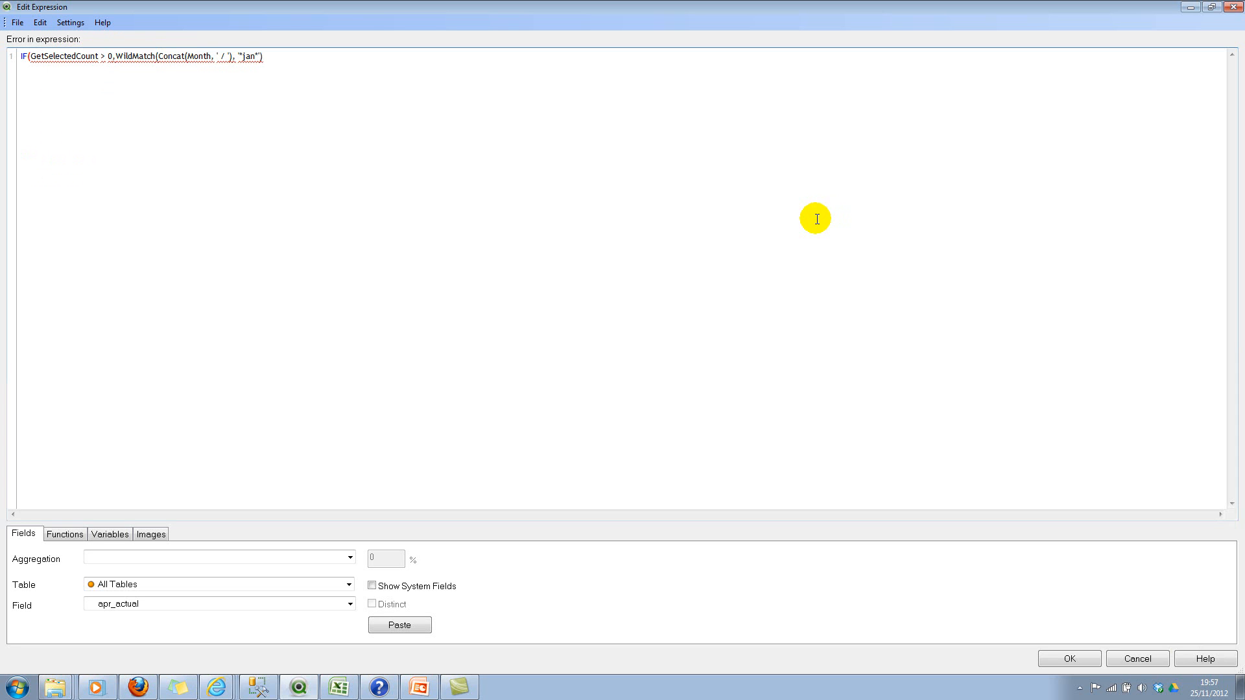
Complete the Jan Actual condition as IF(GetSelectedCount(Month) > 0,WildMatch(Concat(Month, ' / '), '*jan*') > 0, 0), copy it whole and apply the change
type("(mON")
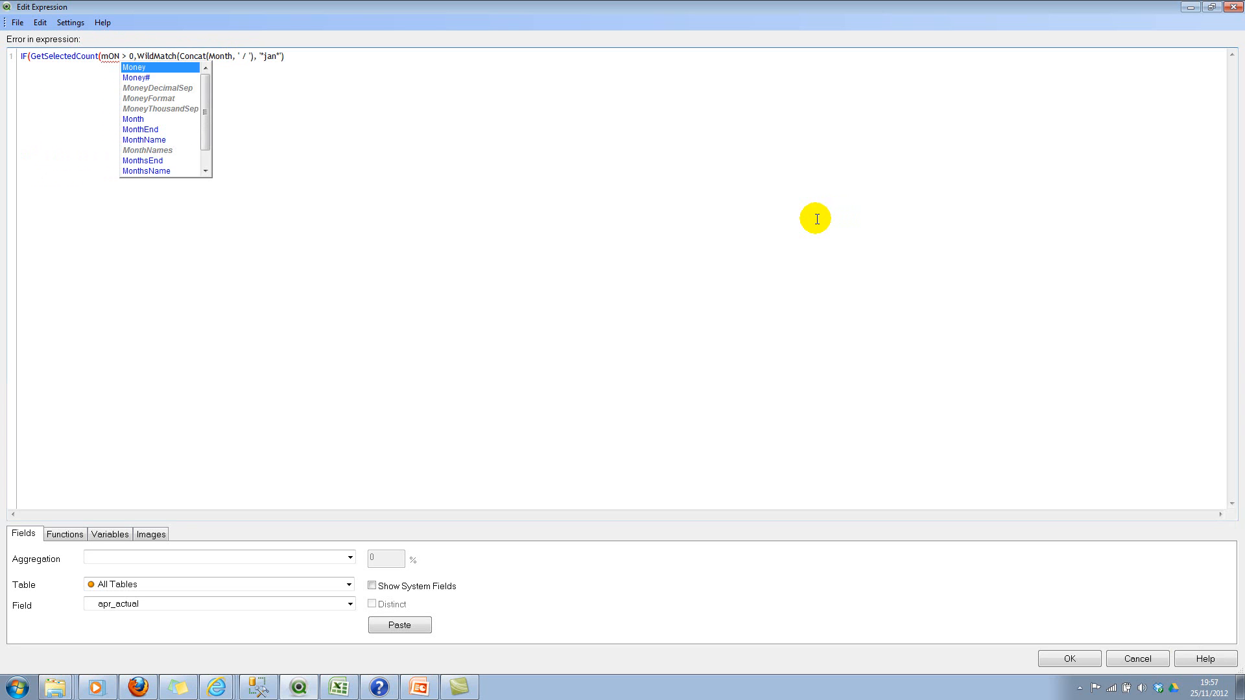
key("BackSpace")
key("BackSpace")
key("Caps_Lock")
type("Month")
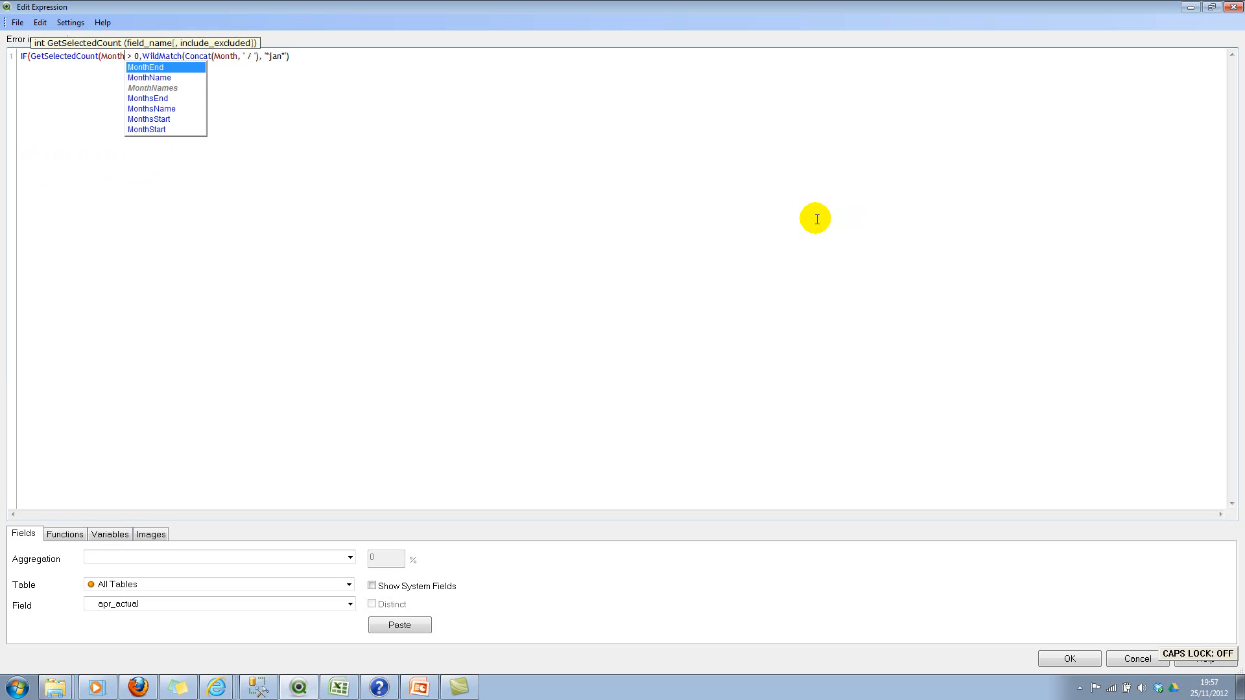
type(")")
key("End")
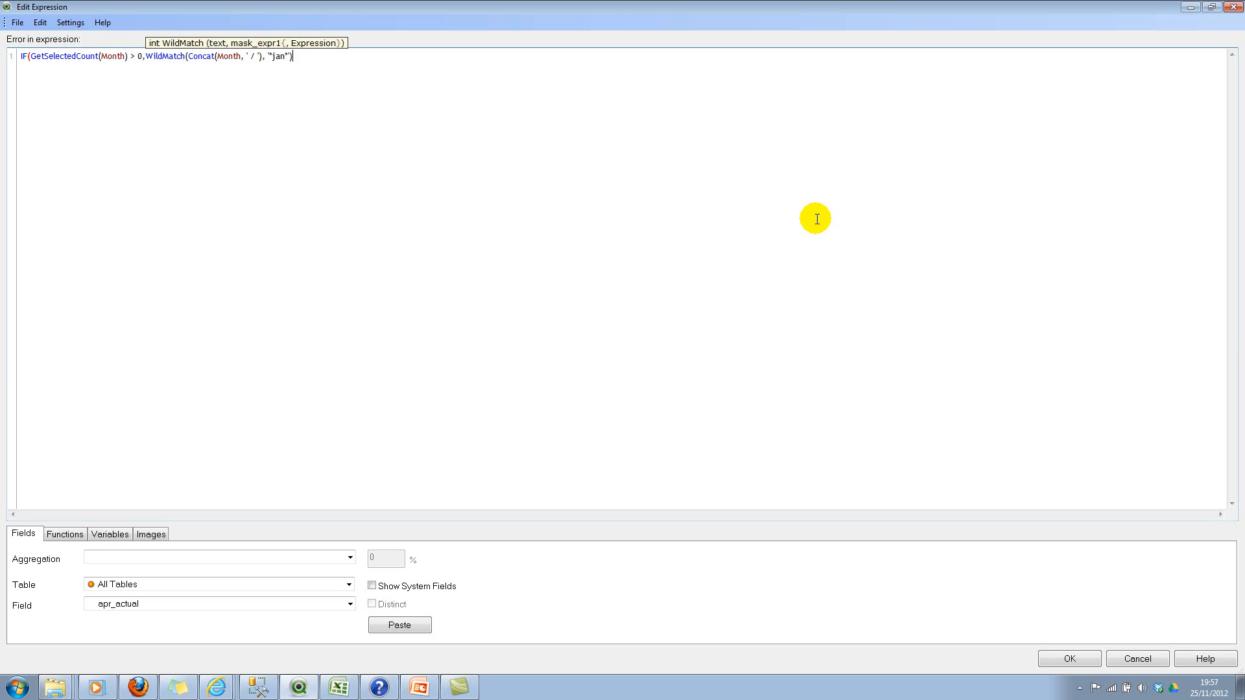
type(">")
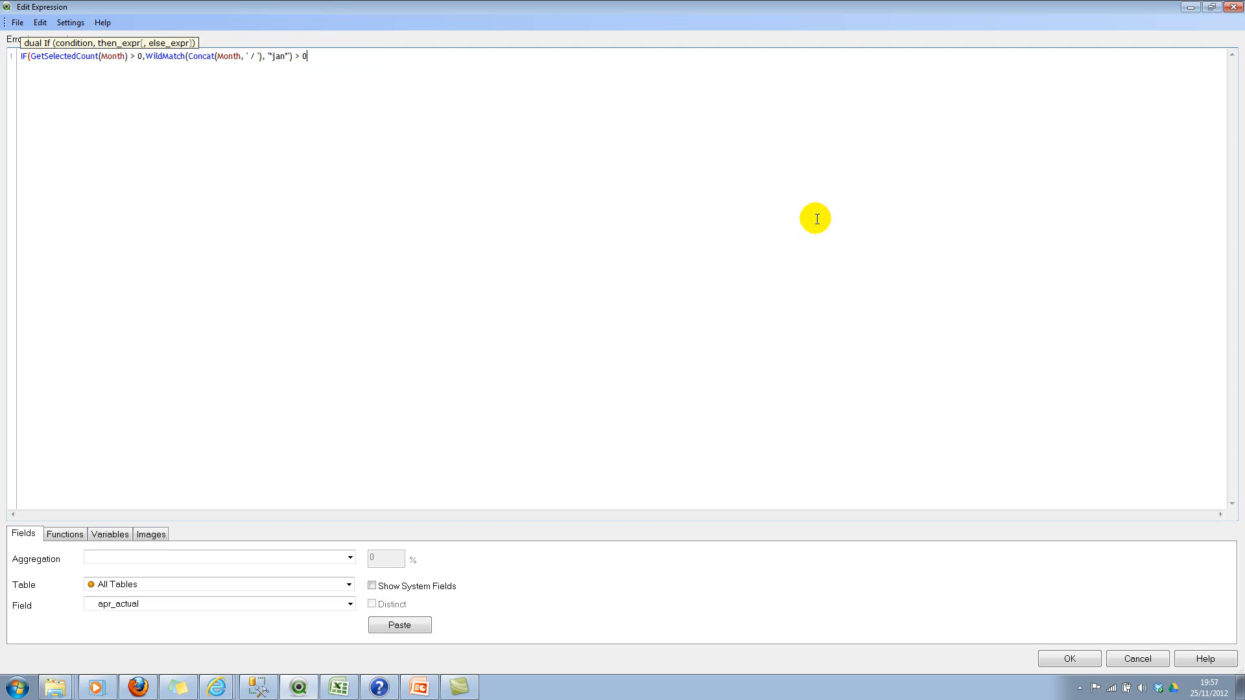
type(" 0, 0")
key("ctrl+a")
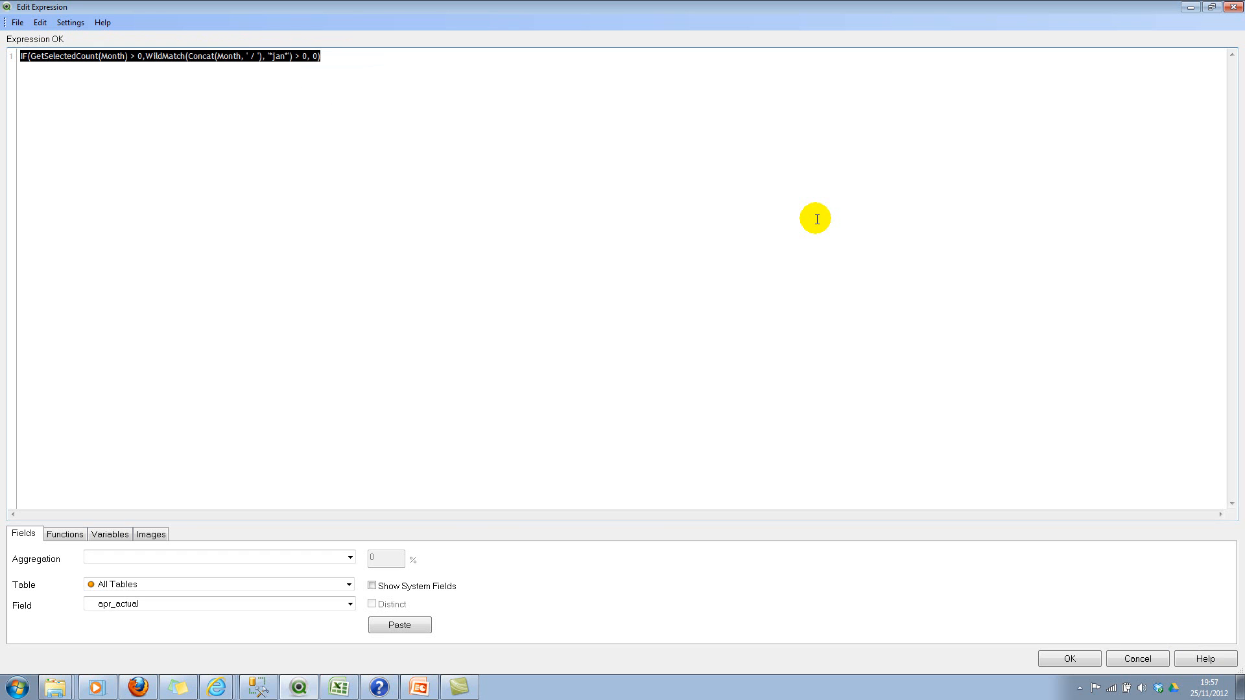
left_click(1067, 658)
left_click(751, 509)
Replace the Jan Forecast, Jan Var and Jan Var% conditions with the copied January condition, checking the Jan Forecast one in the expression editor
left_click(470, 252)
left_click(695, 210)
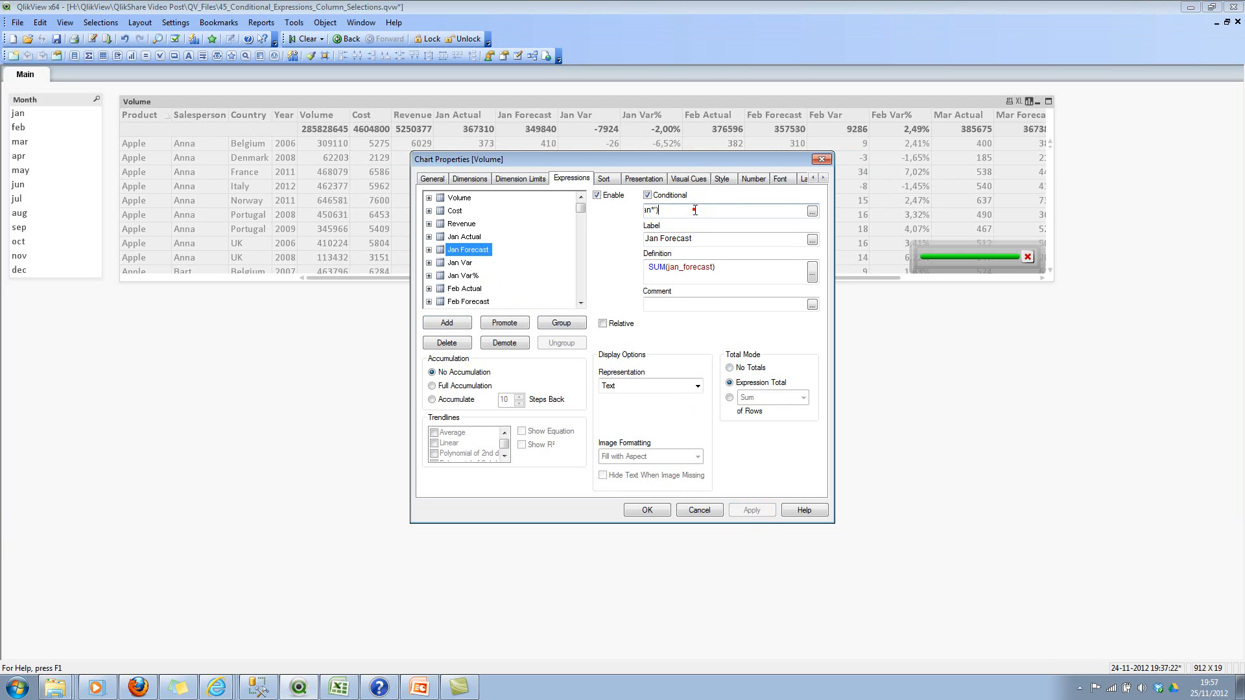
key("ctrl+a")
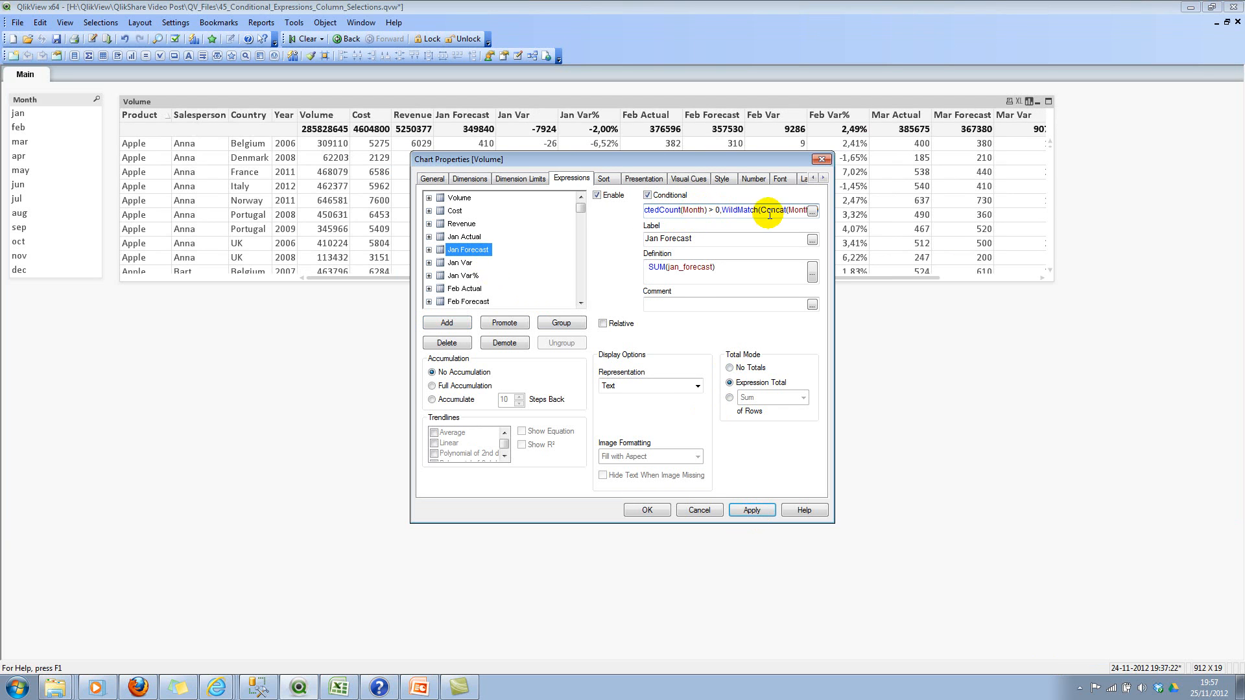
left_click(812, 211)
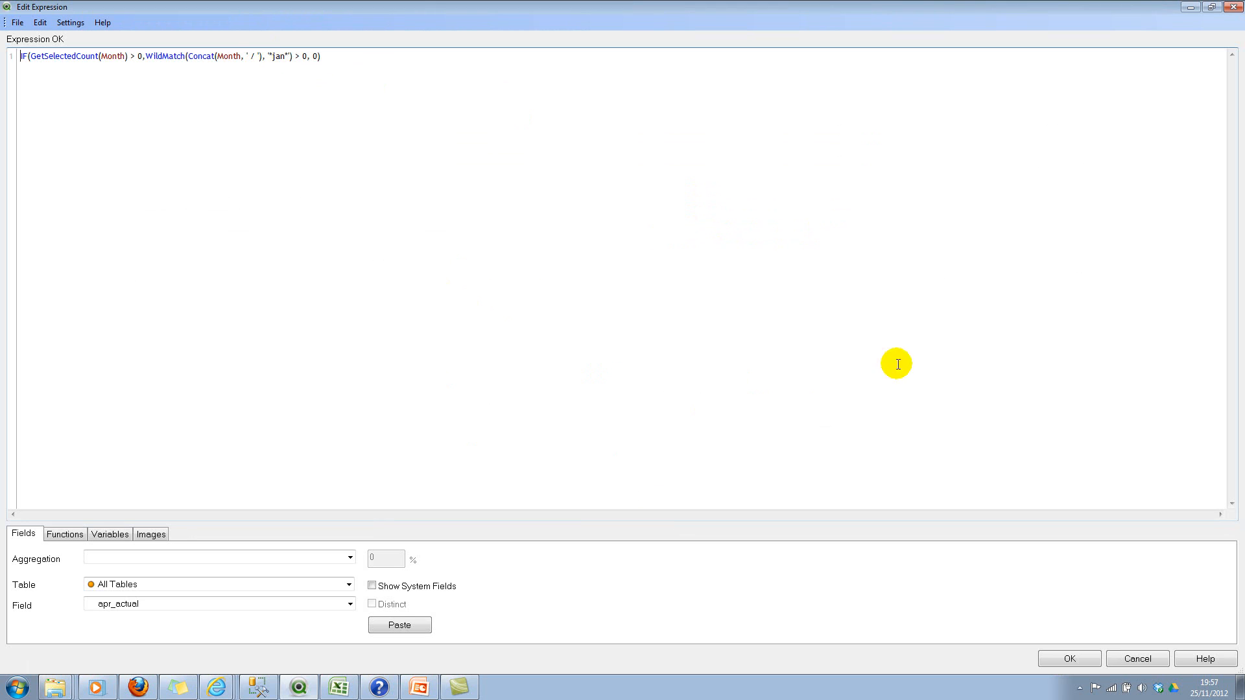
key("Escape")
left_click(460, 262)
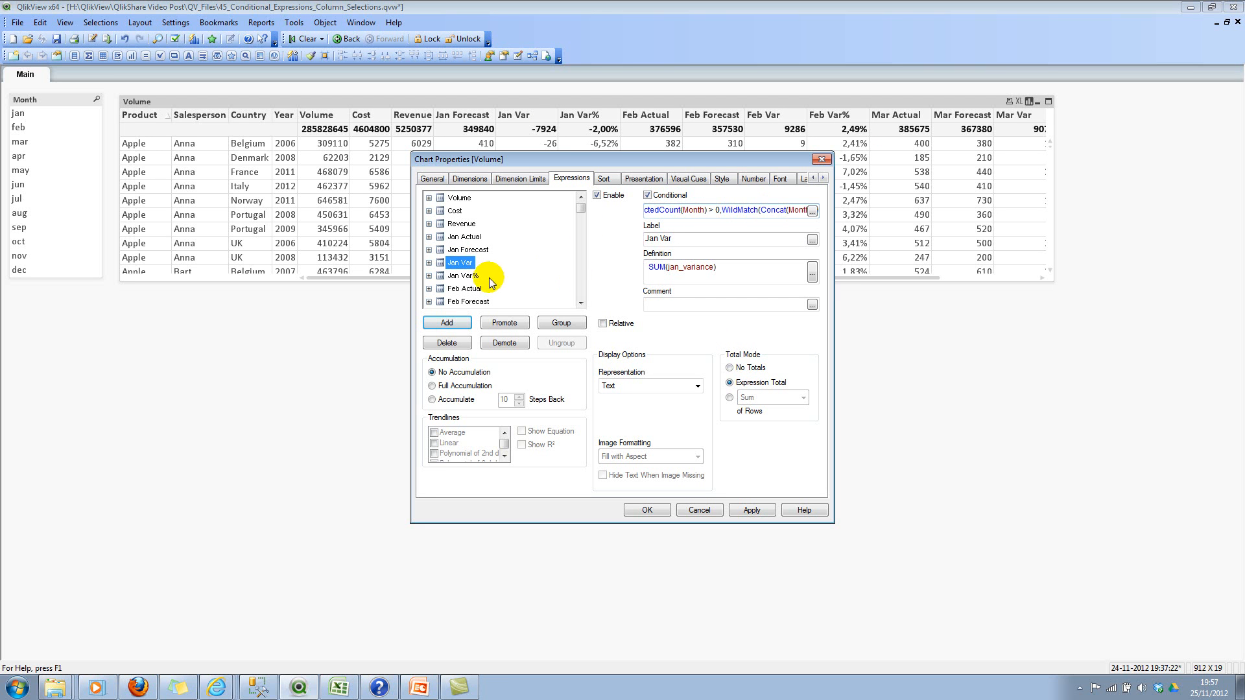
left_click(479, 276)
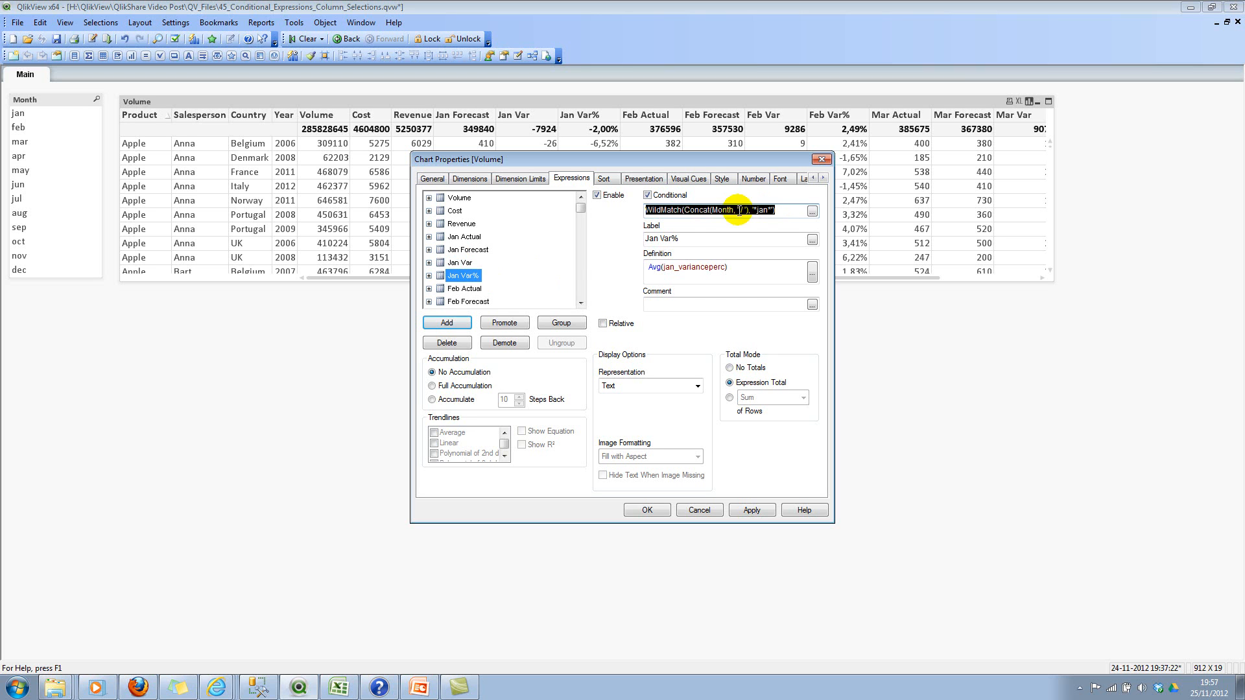
Replace the Feb Actual condition with the copied one, change its mask to '*feb*', copy the whole expression and accept it
left_click(478, 289)
double_click(742, 210)
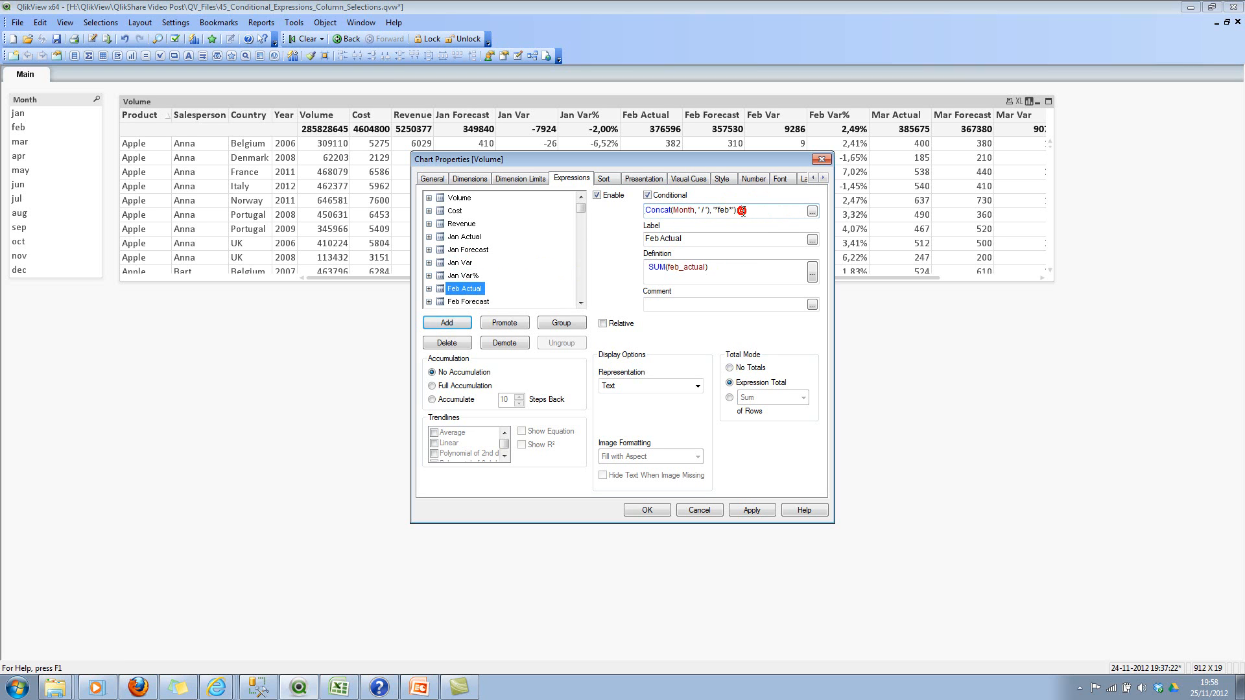
left_click(742, 210)
left_click(812, 210)
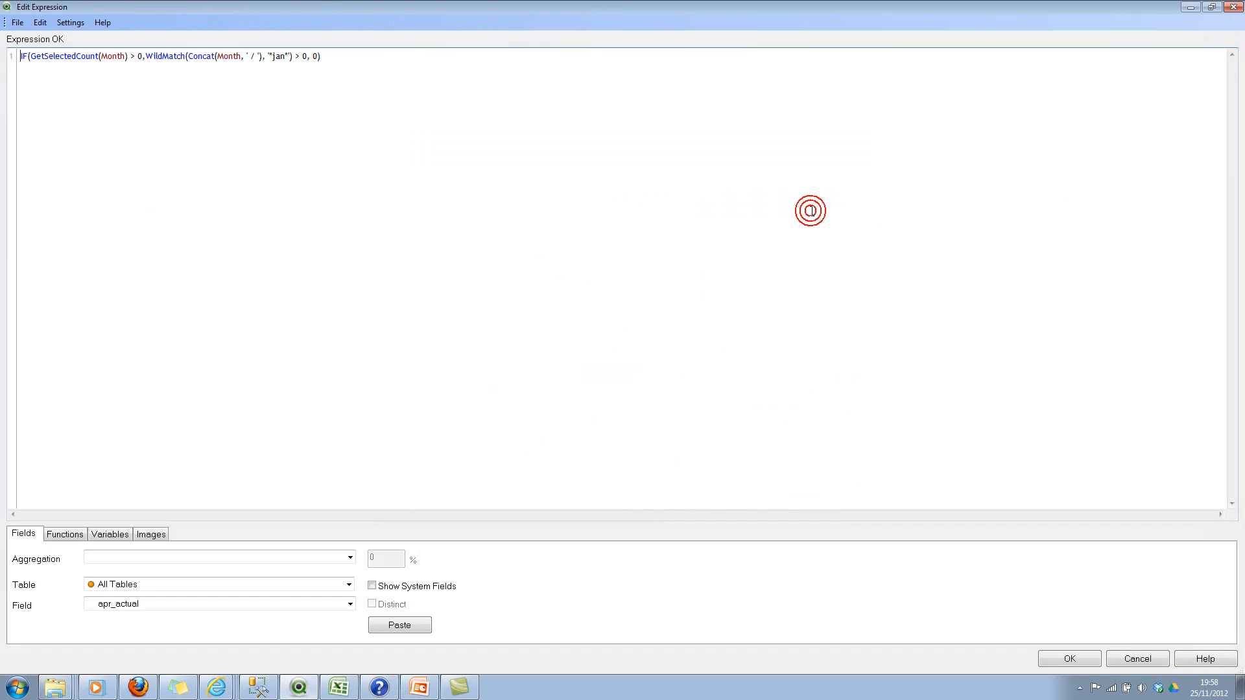
double_click(275, 55)
type("feb")
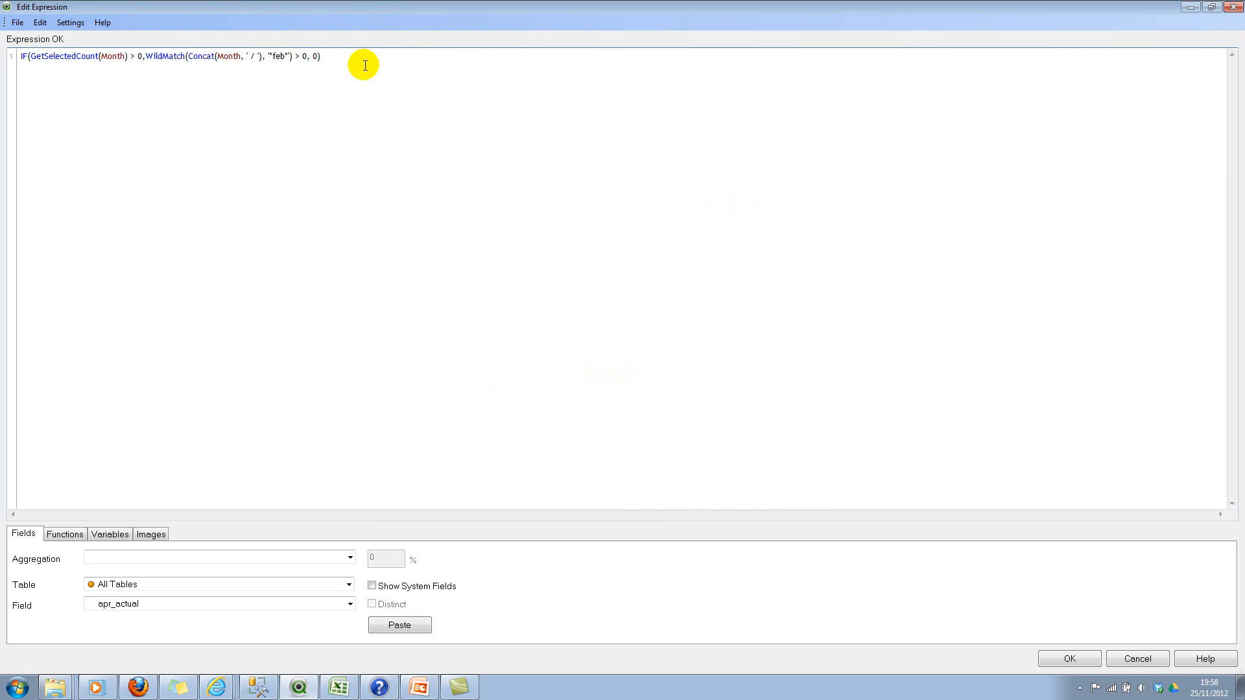
key("ctrl+a")
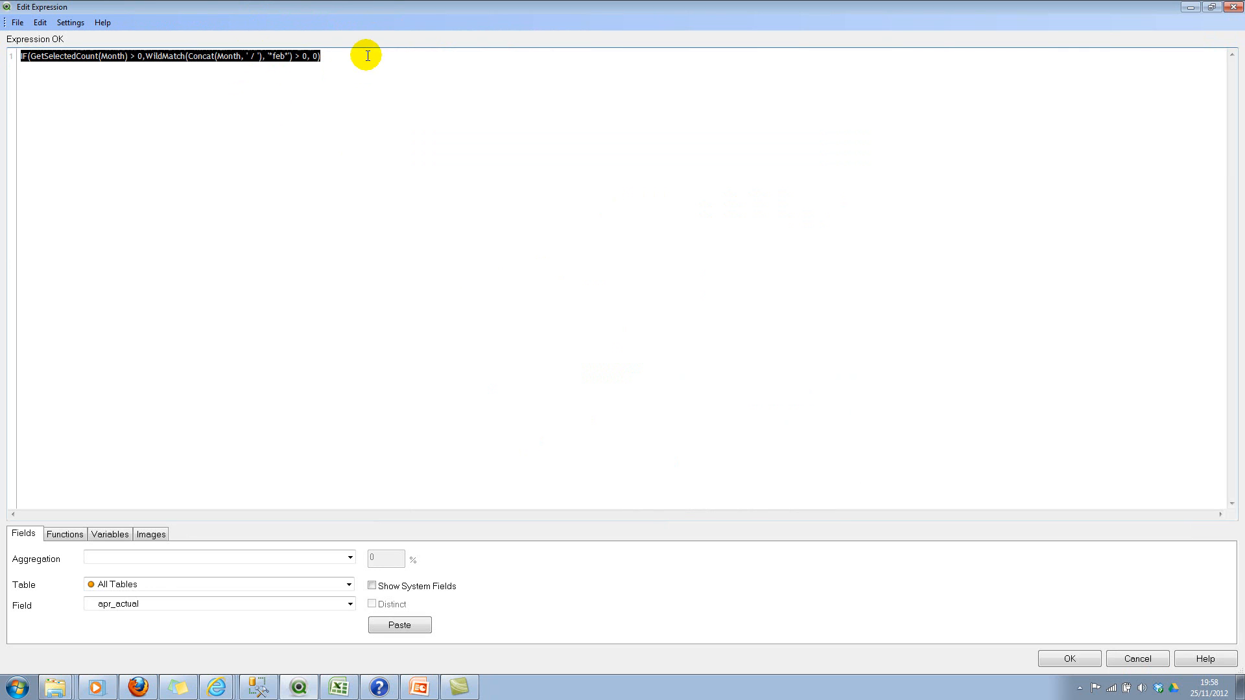
left_click(1076, 659)
Replace the Feb Forecast condition with the copied February GetSelectedCount condition
left_click(486, 302)
left_click(752, 213)
key("ctrl+a")
key("ctrl+v")
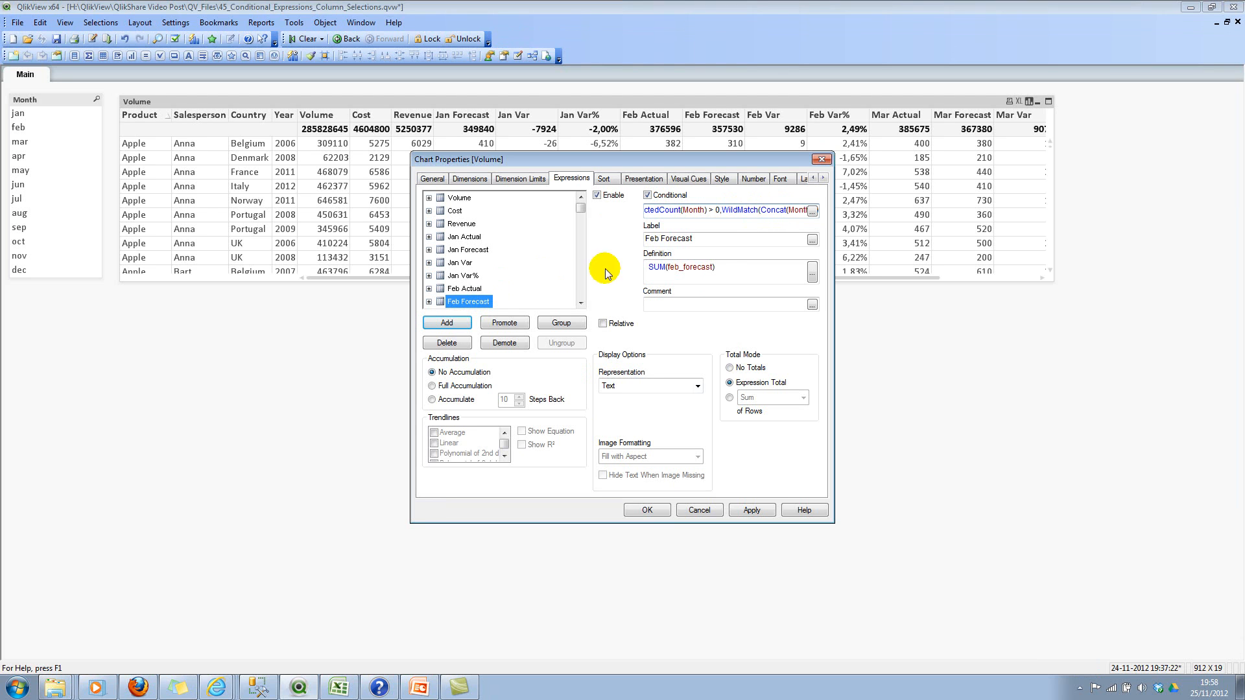
Set the Feb Var and Feb Var% conditions to IF(GetSelectedCount(Month) > 0,WildMatch(Concat(Month, ' / '), '*feb*') > 0, 0)
left_click(581, 302)
left_click(460, 302)
left_click(752, 209)
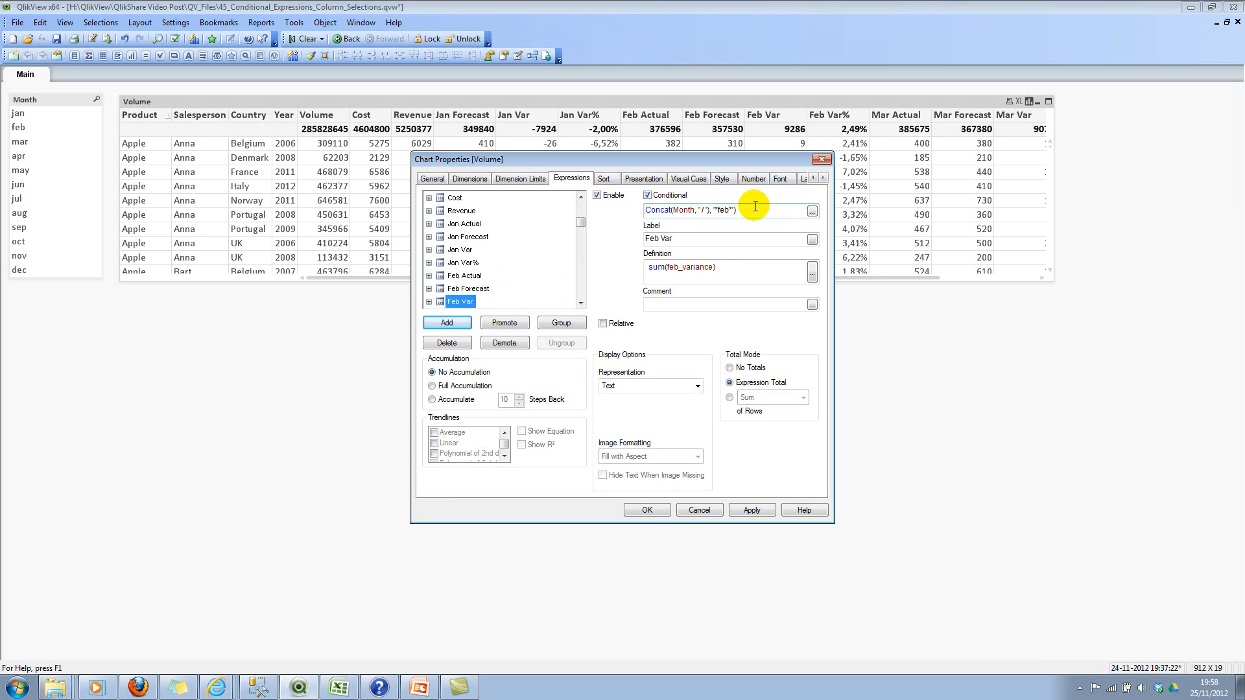
left_click(754, 210)
key("ctrl+a")
type("IF(GetSelectedCount(Month) > 0,WildMatch(Concat(Month, ' / '), \"*feb*\") > 0, 0)")
left_click(811, 211)
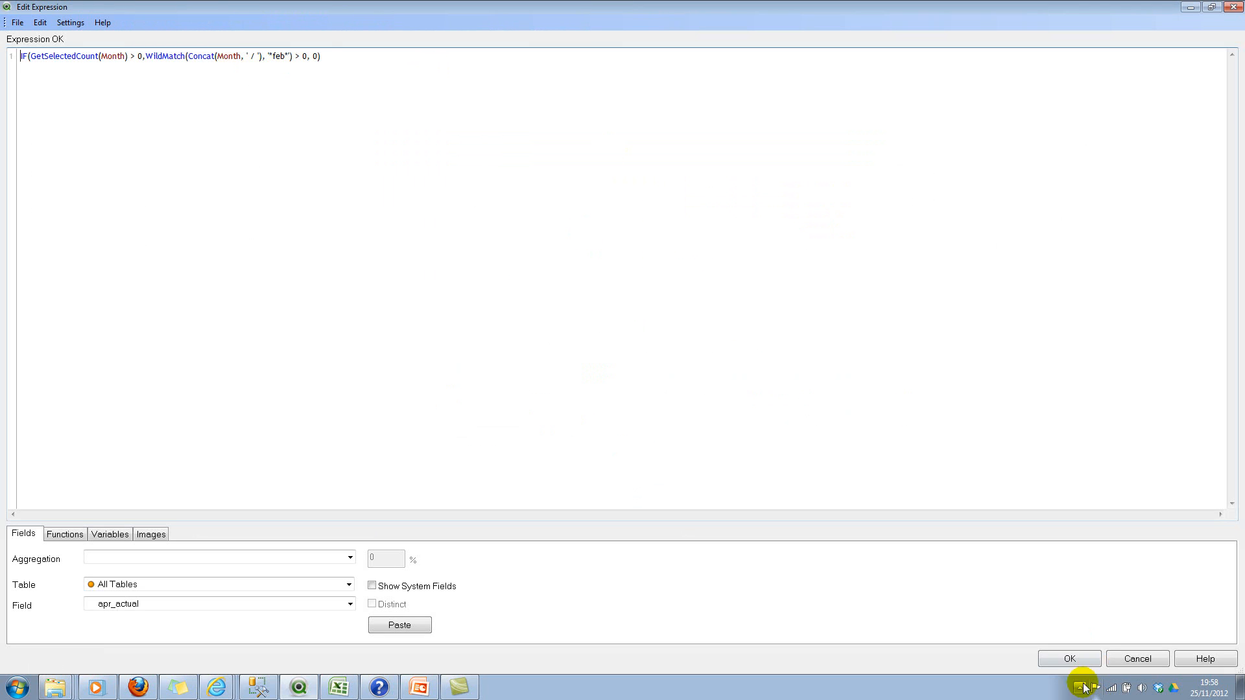
left_click(1069, 658)
scroll(569, 294, "down", 1)
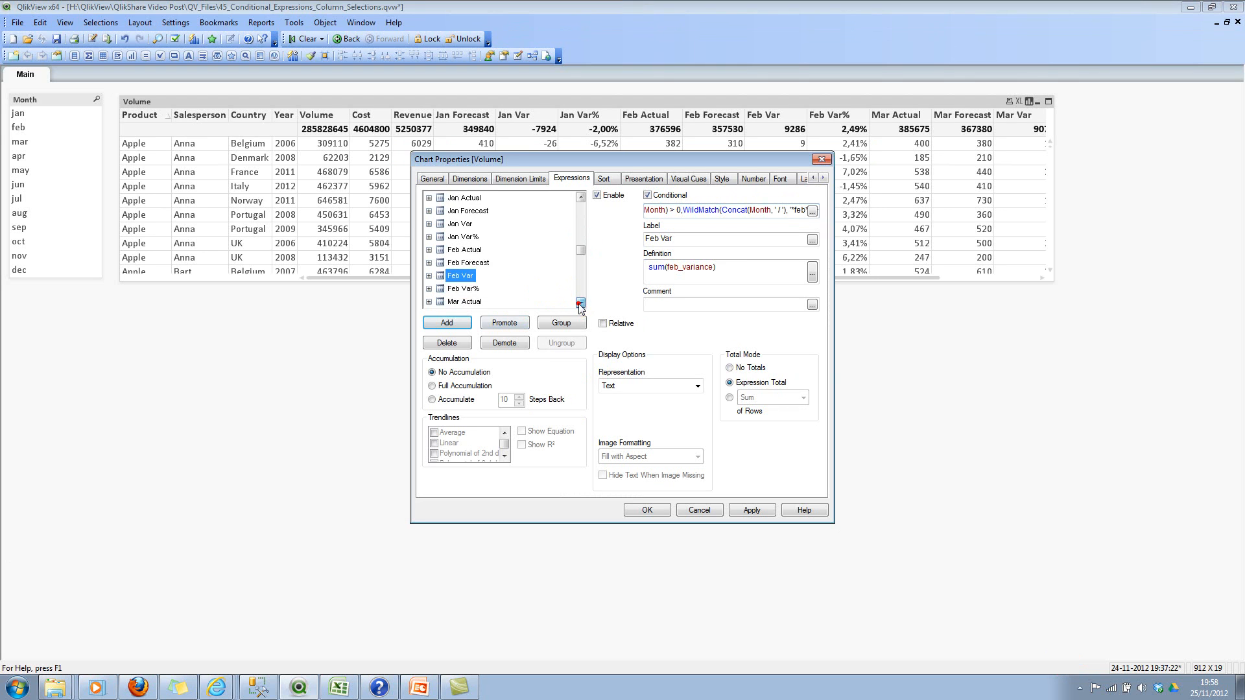
left_click(528, 287)
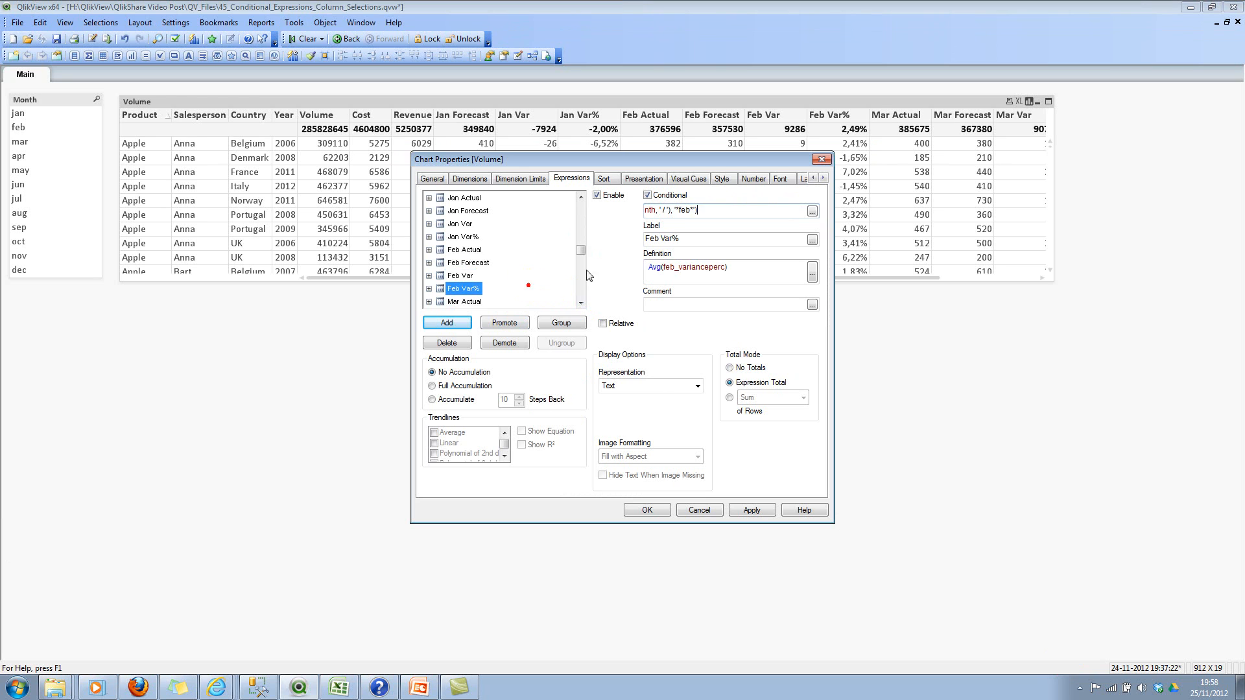
left_click(723, 210)
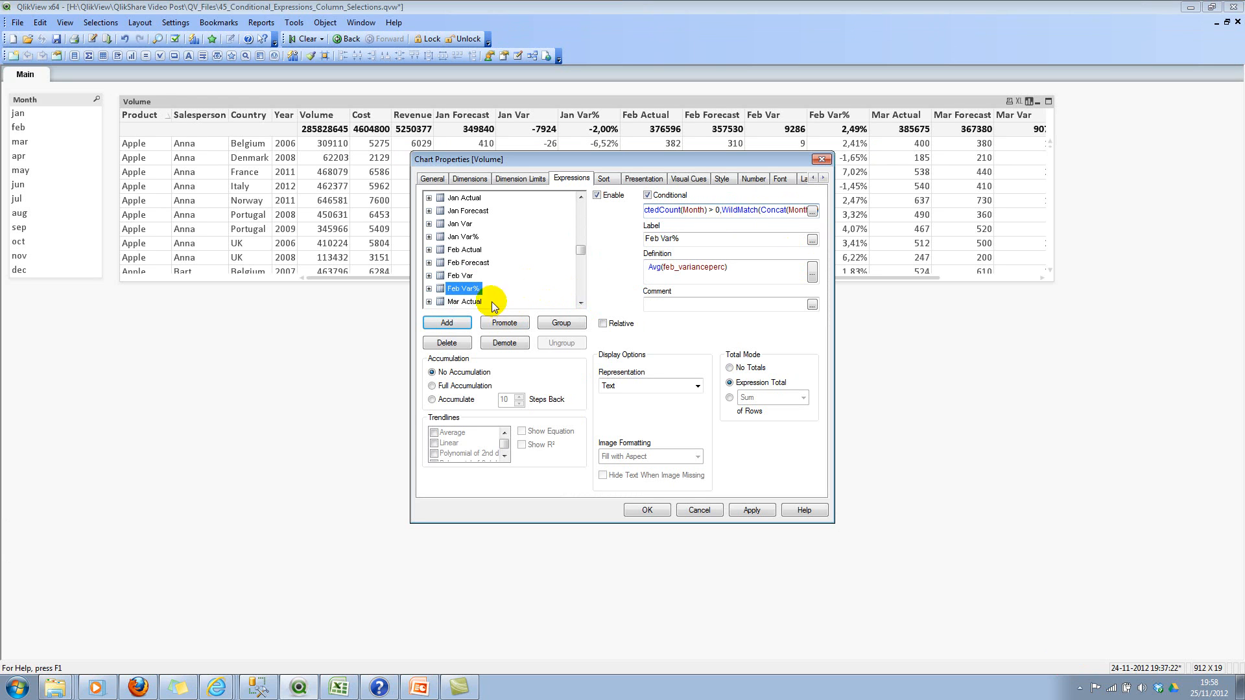
Replace the Mar Actual condition with the copied one, change its mask to '*mar*', copy the whole expression and accept it
key("Down")
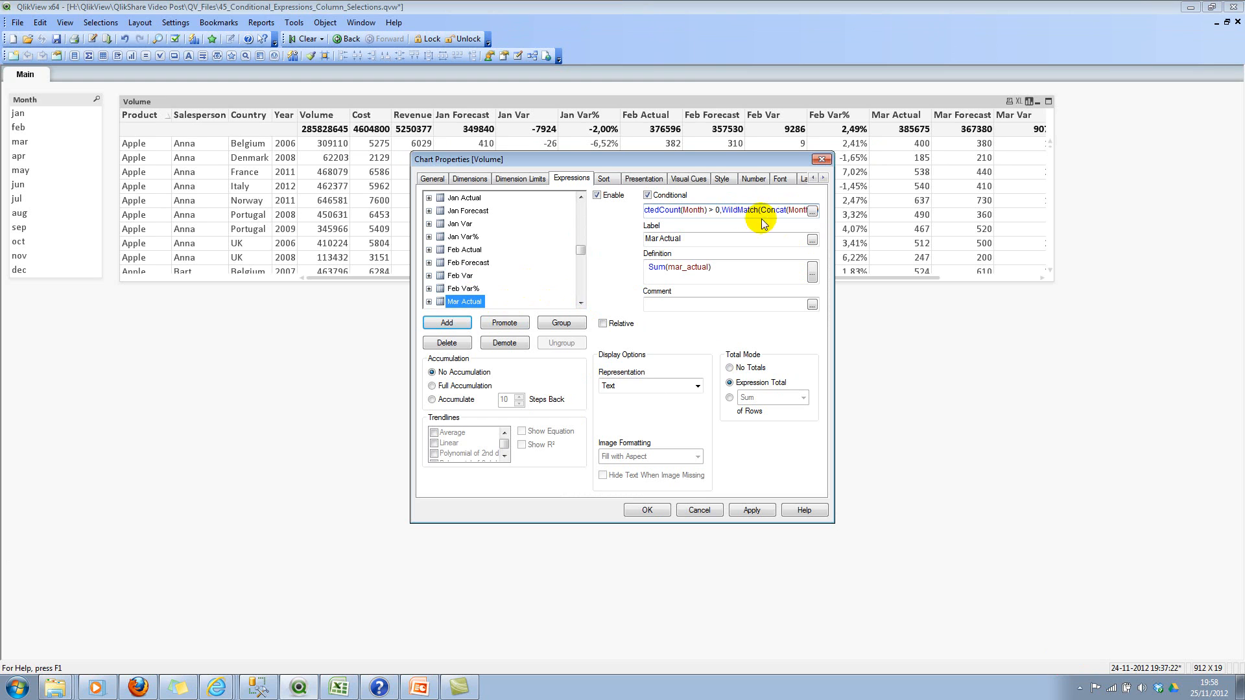
left_click(811, 210)
double_click(280, 56)
left_click(278, 57)
key("ctrl+a")
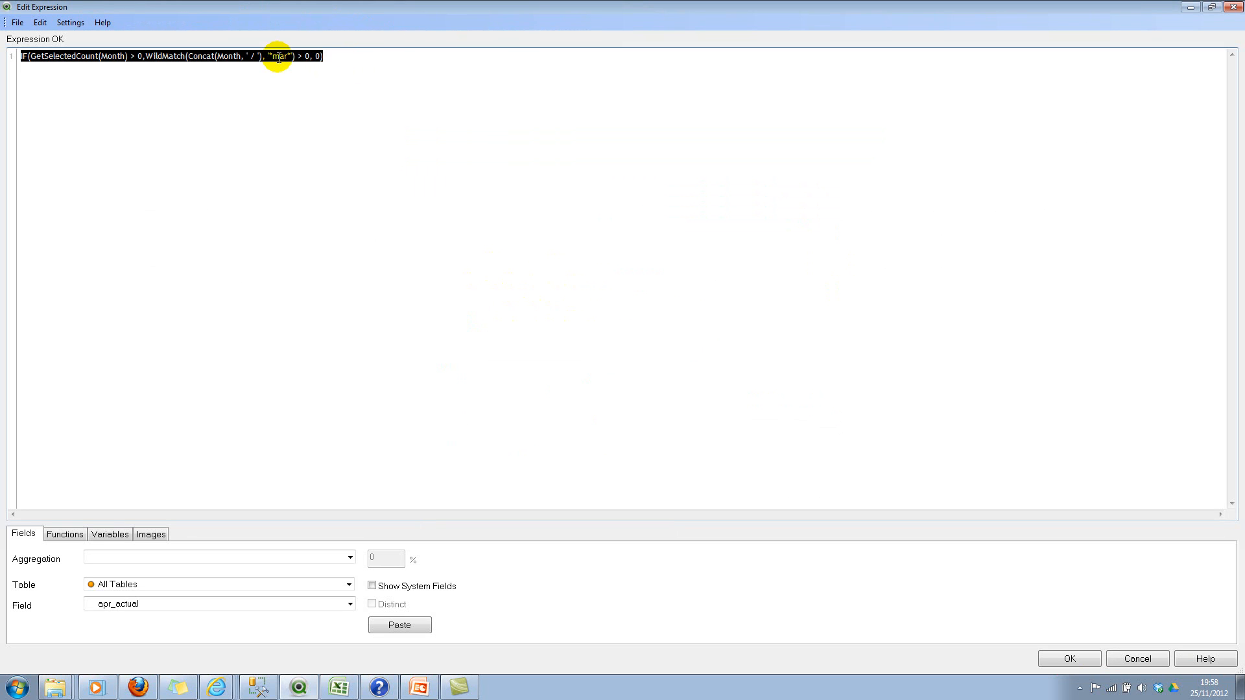
left_click(1070, 658)
Replace the Mar Forecast condition with the copied March condition, check it in the expression editor and accept it
left_click(464, 275)
left_click(511, 285)
left_click(720, 212)
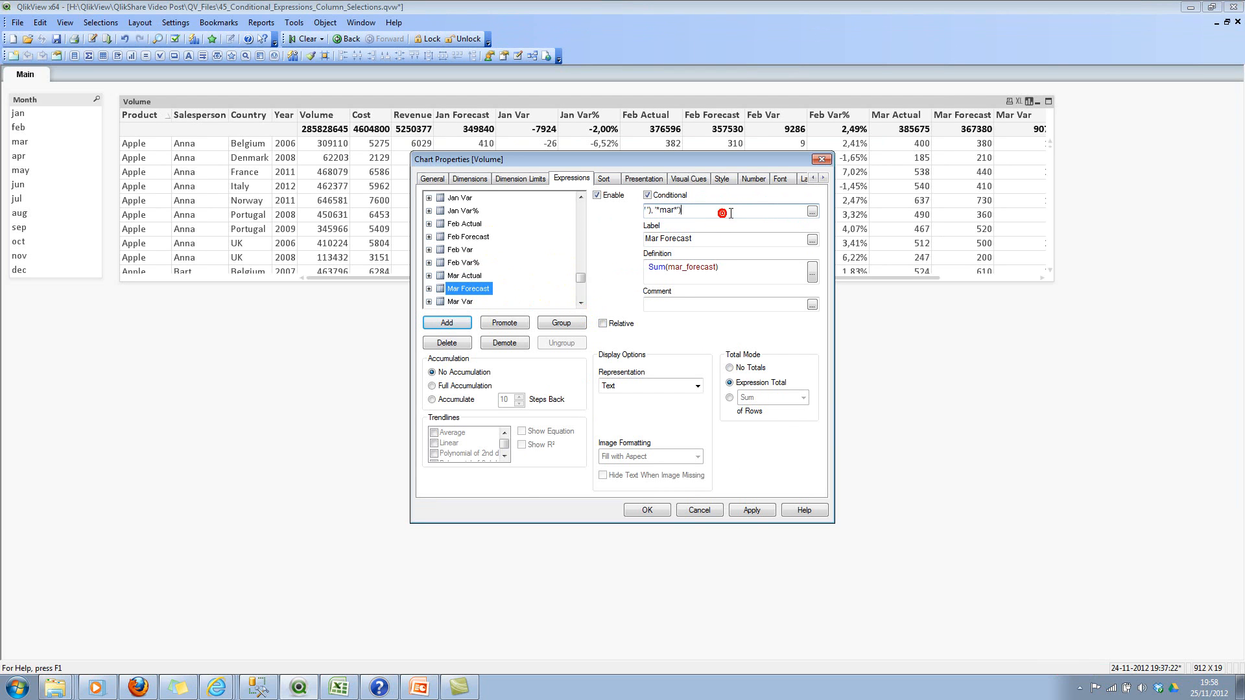
key("Left")
key("Left")
key("Left")
key("Left")
key("Left")
key("Left")
key("Left")
key("Left")
key("Left")
key("Left")
key("Left")
key("Left")
key("Left")
key("Left")
key("Left")
key("Left")
key("Left")
key("Left")
key("Left")
key("Left")
left_click(811, 211)
left_click(1070, 658)
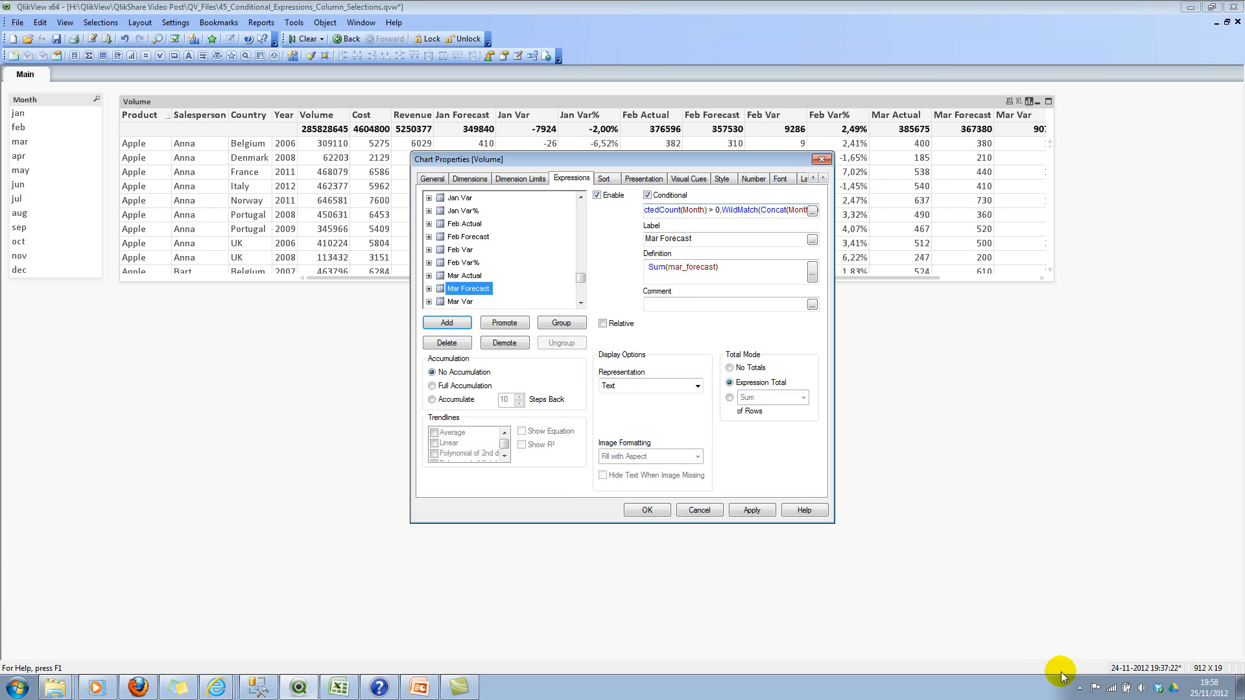
Replace the Mar Var and Mar Var% conditions with the copied March GetSelectedCount condition
left_click(455, 300)
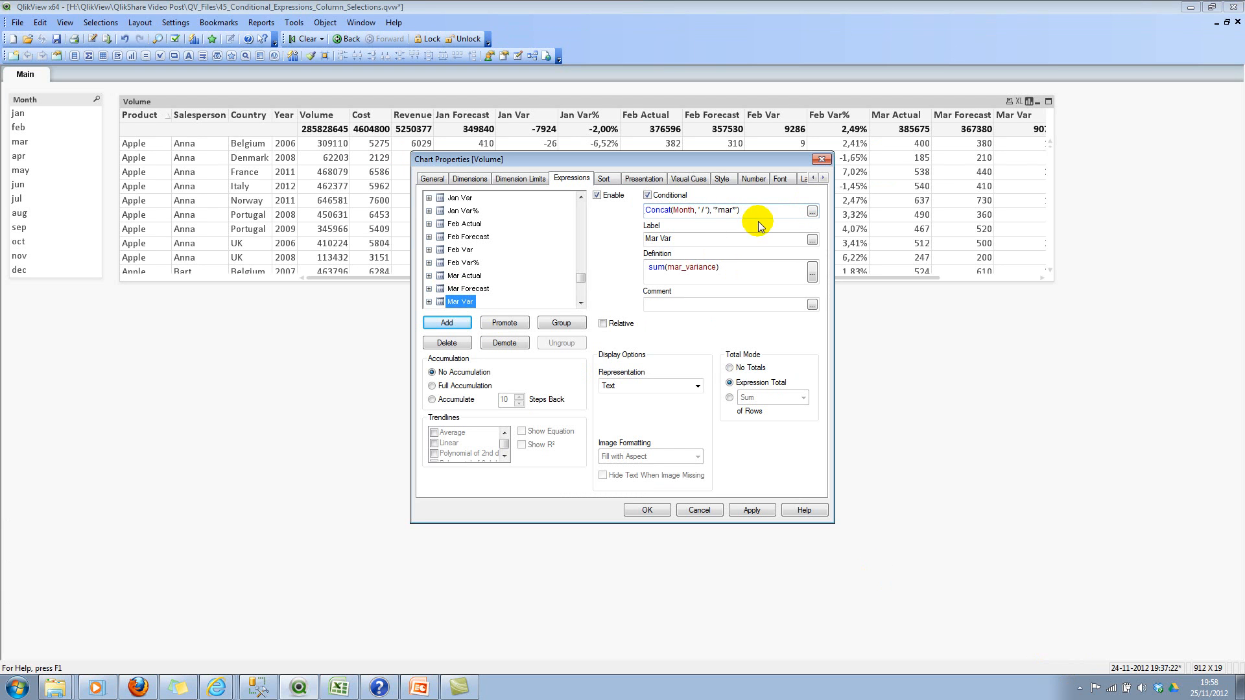
left_click_drag(759, 211, 795, 223)
left_click(813, 212)
key("Escape")
left_click(581, 303)
left_click(497, 303)
left_click(786, 212)
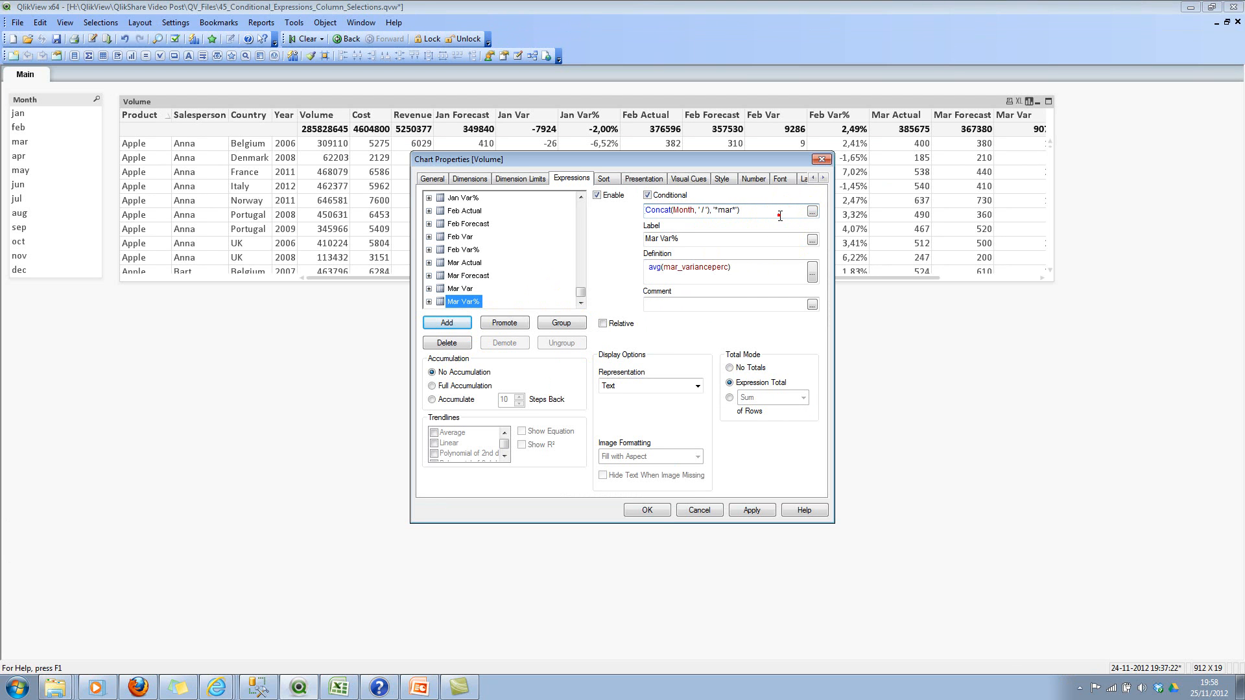
left_click(778, 214)
key("ctrl+a")
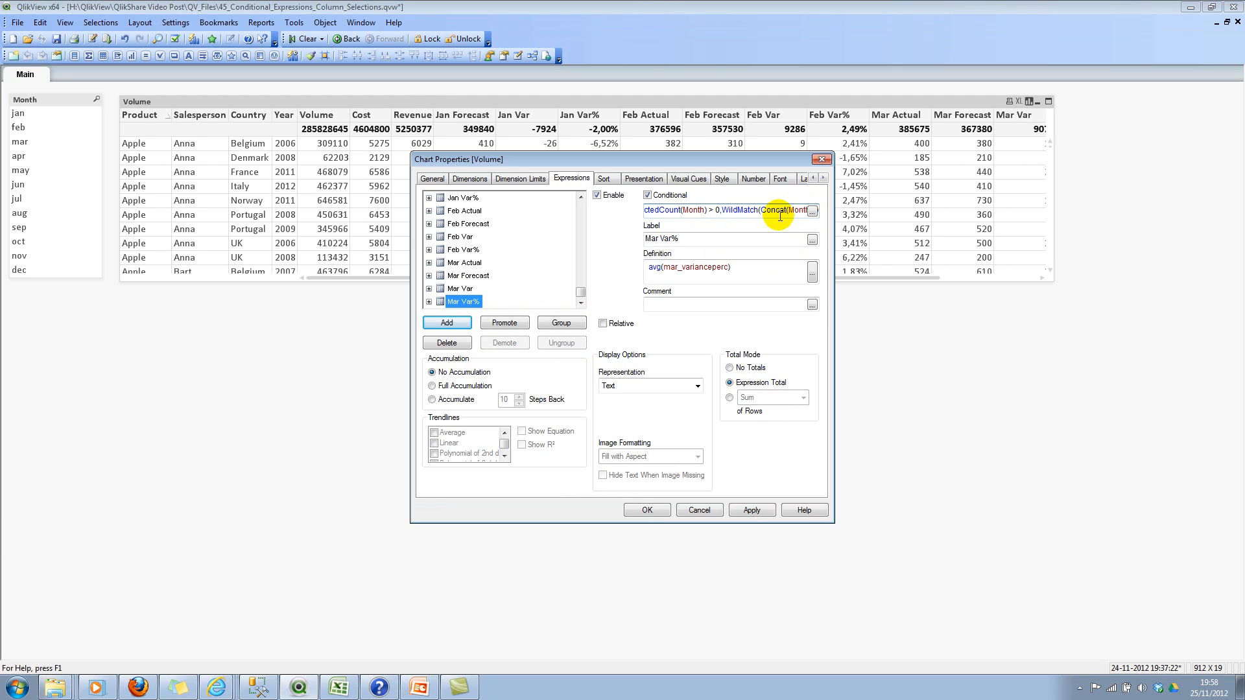
Apply the expression conditions to the Volume chart and close its properties
left_click(751, 511)
left_click(647, 509)
left_click(618, 435)
left_click(355, 150)
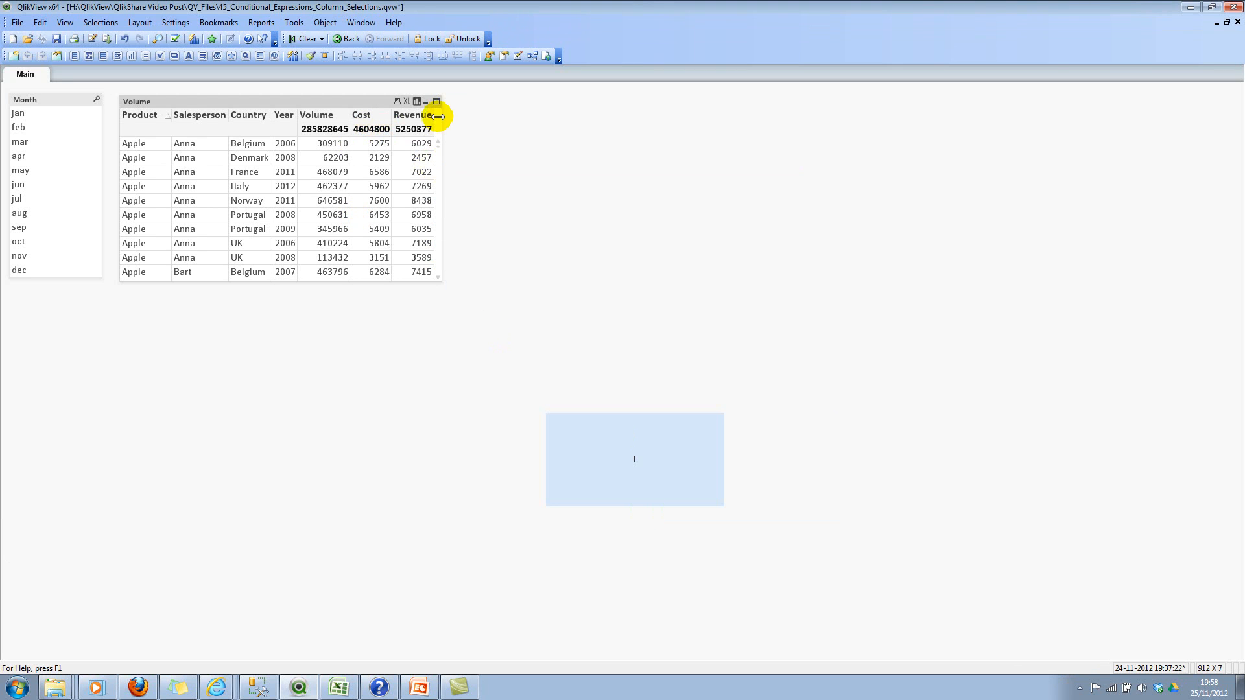
Test the Volume chart's conditional columns by selecting jan, feb and both months together in the Month list, and clear the selections
left_click(46, 115)
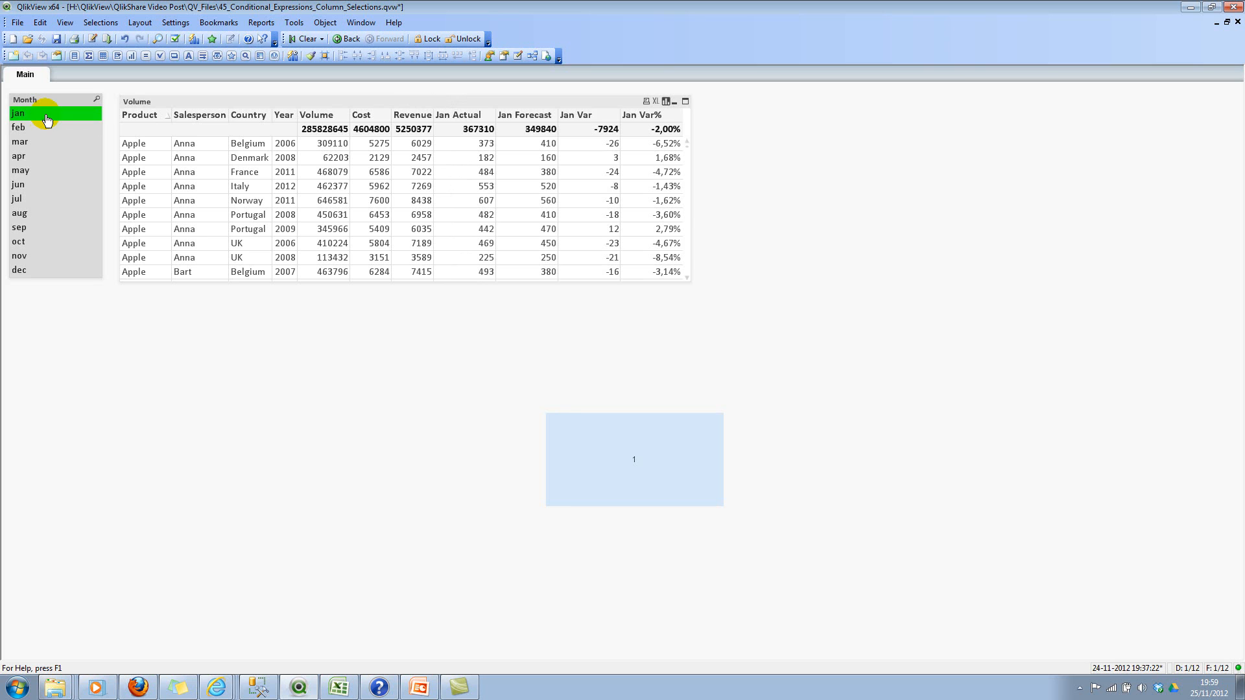
left_click(44, 130)
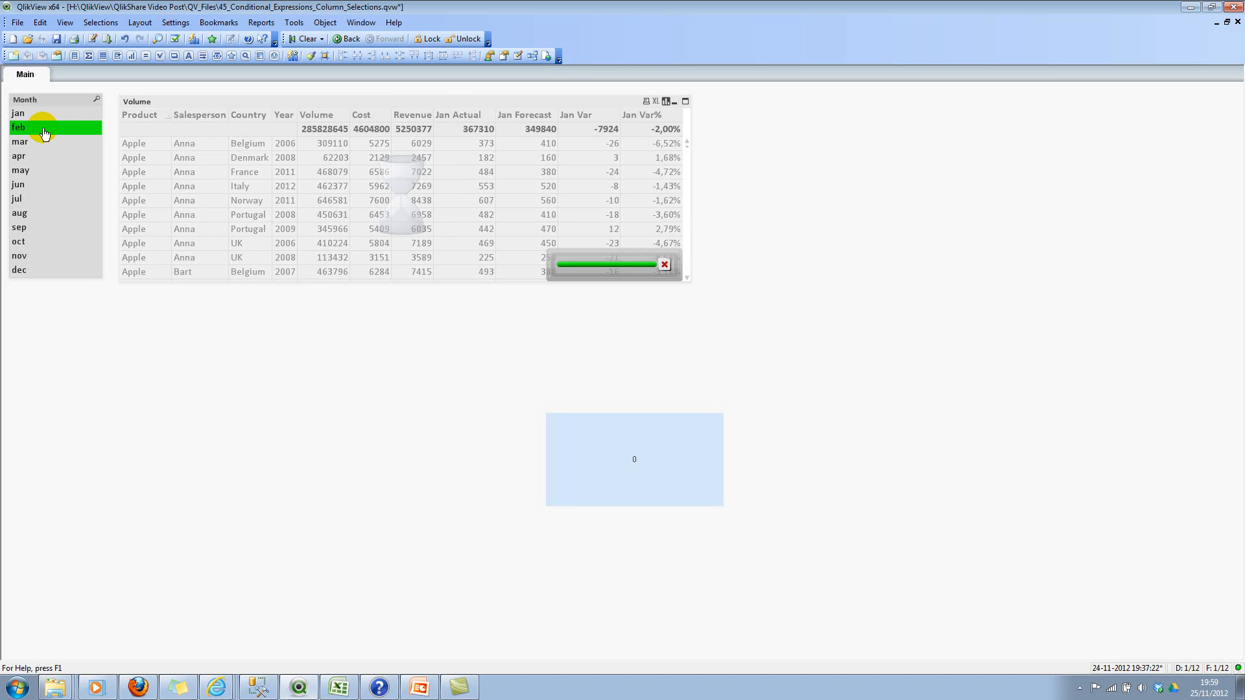
left_click(44, 115, "ctrl")
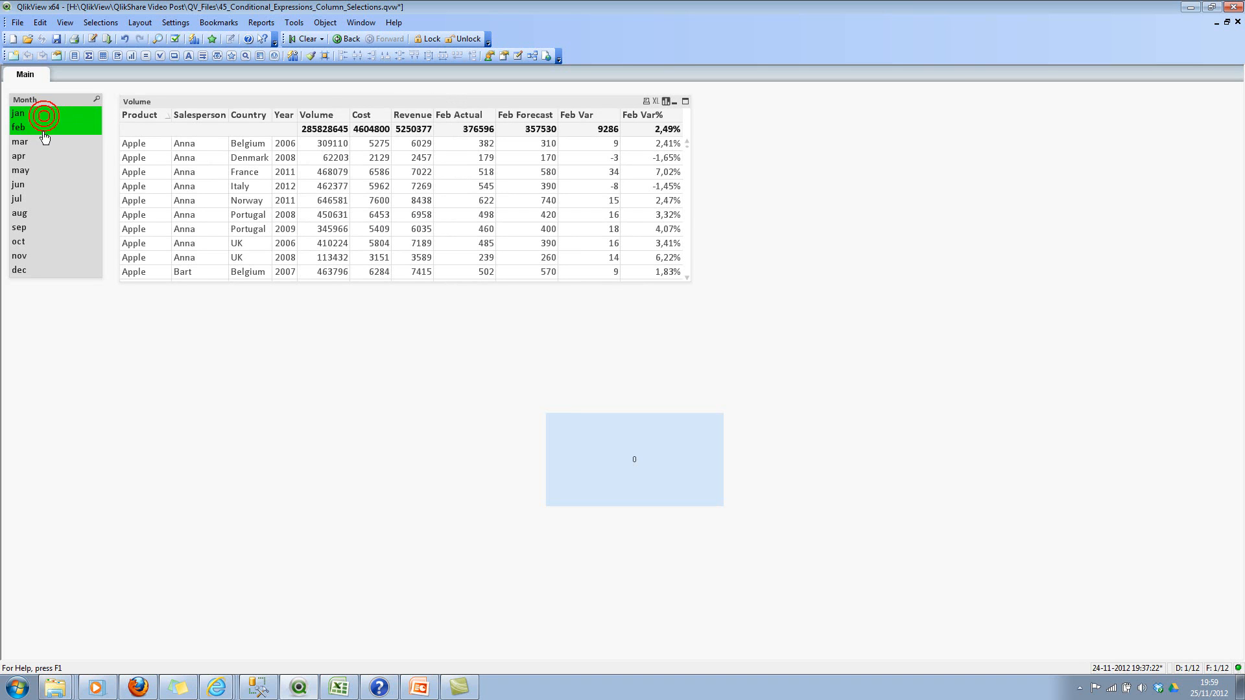
left_click(315, 157)
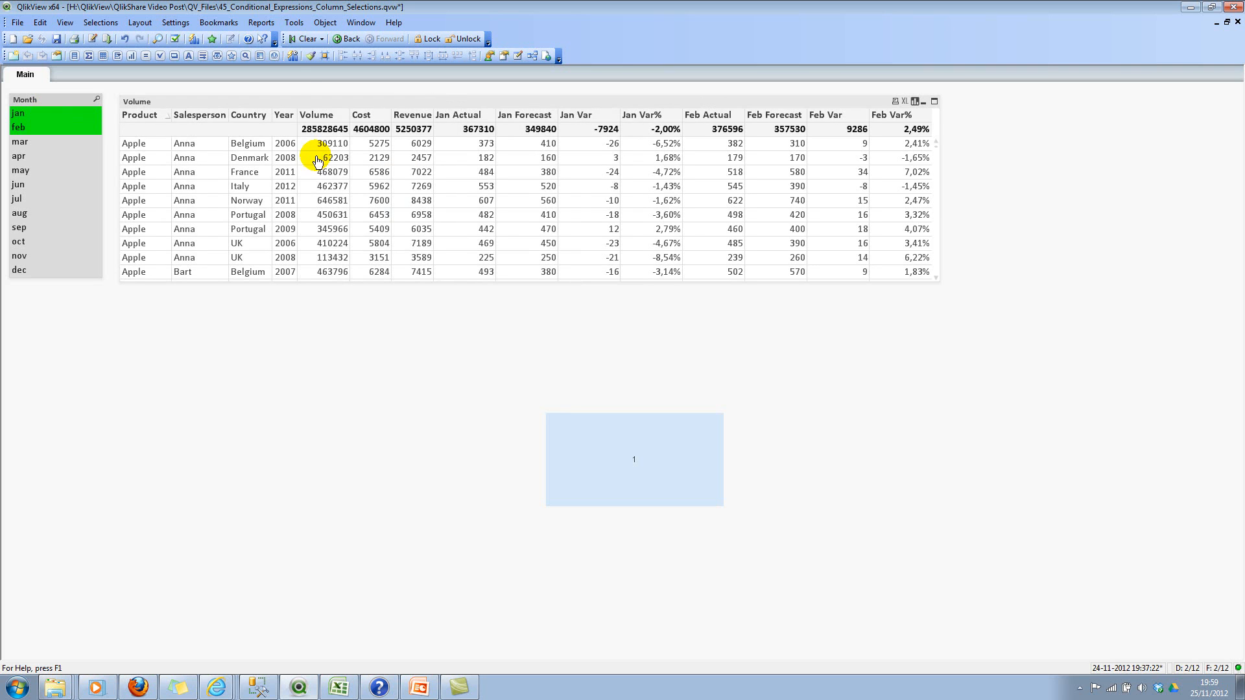
left_click(303, 39)
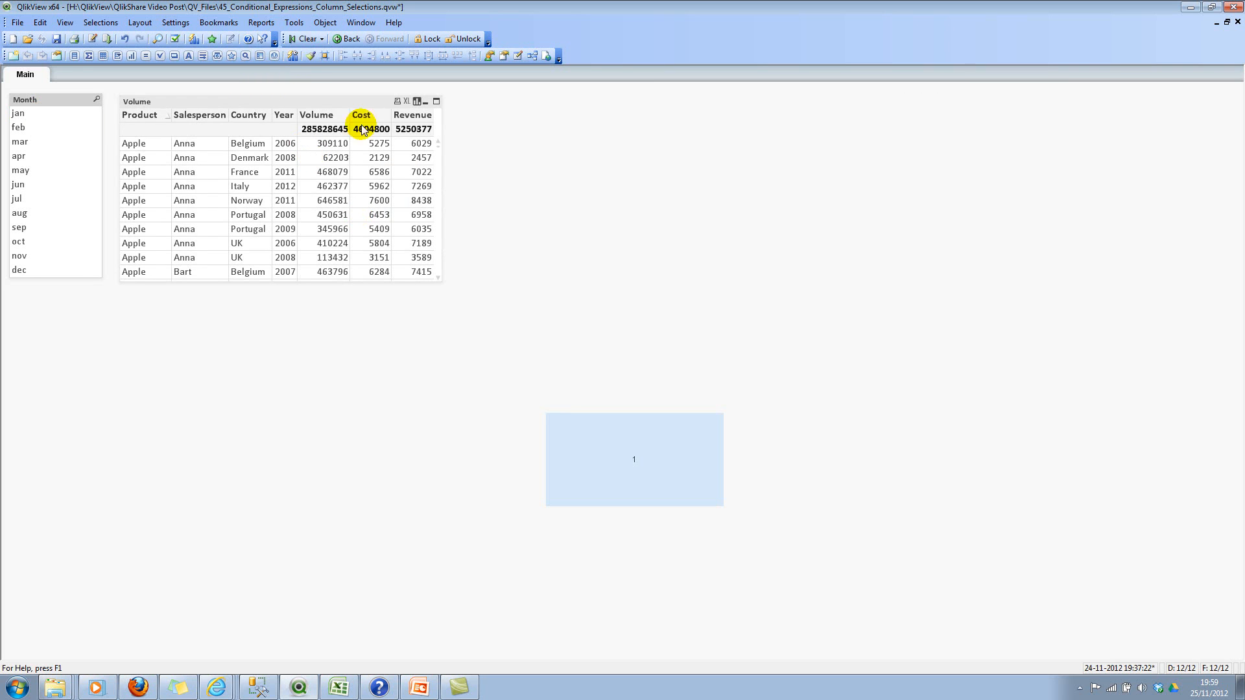